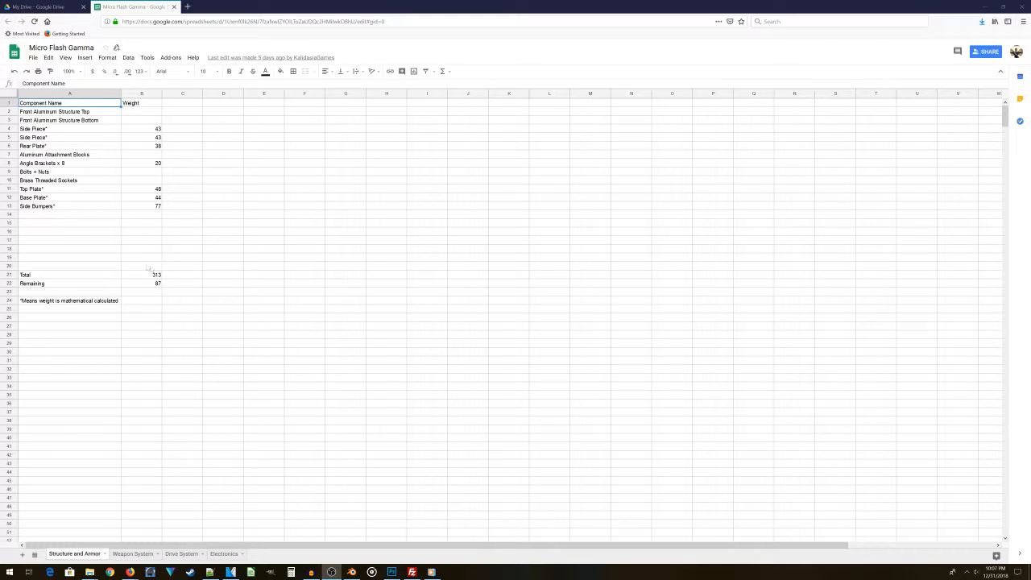
# Look through the Weapon System, Drive System and Electronics sheets of the component weight spreadsheet.
pyautogui.click(134, 554)
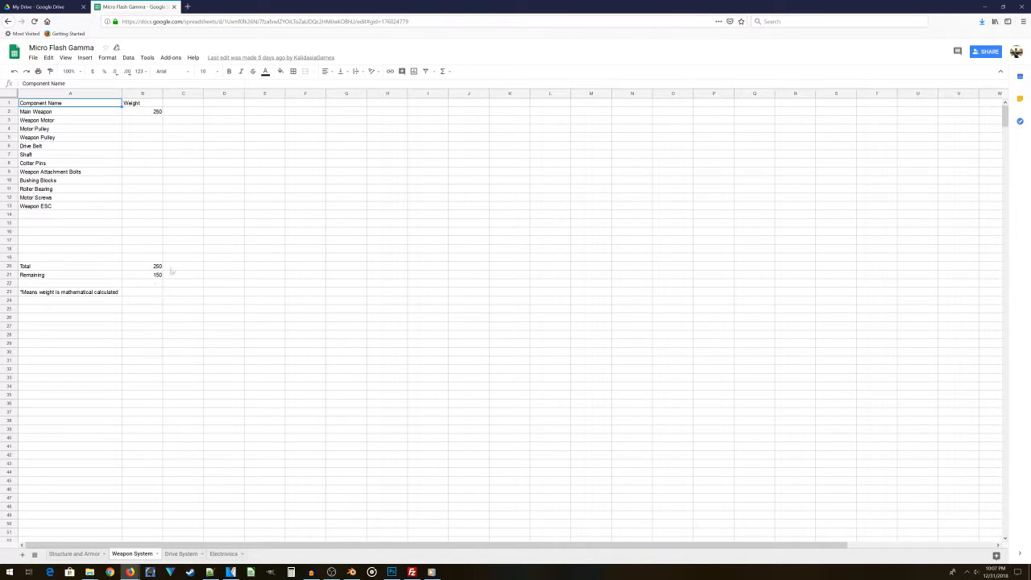
pyautogui.click(181, 555)
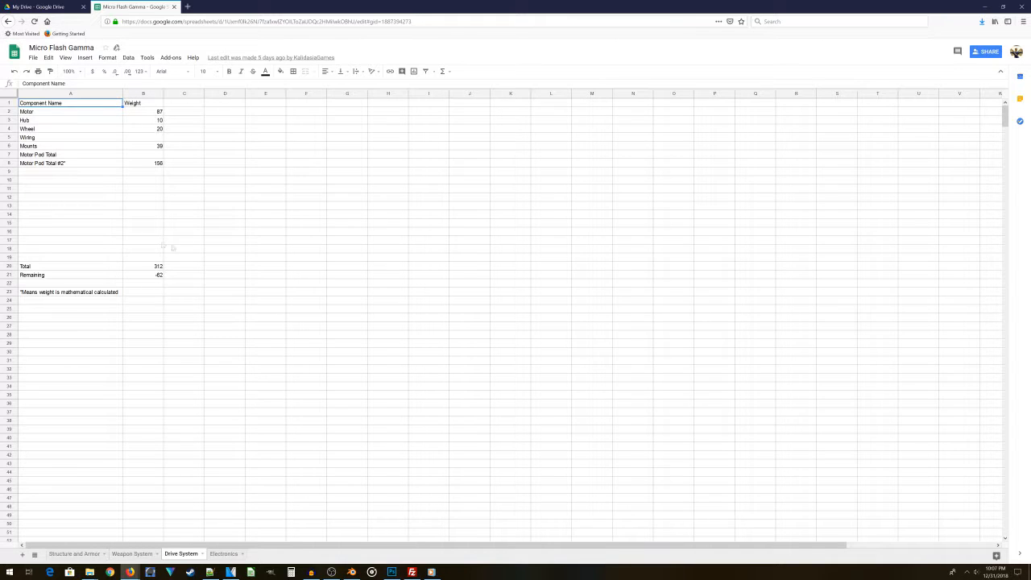
pyautogui.click(222, 555)
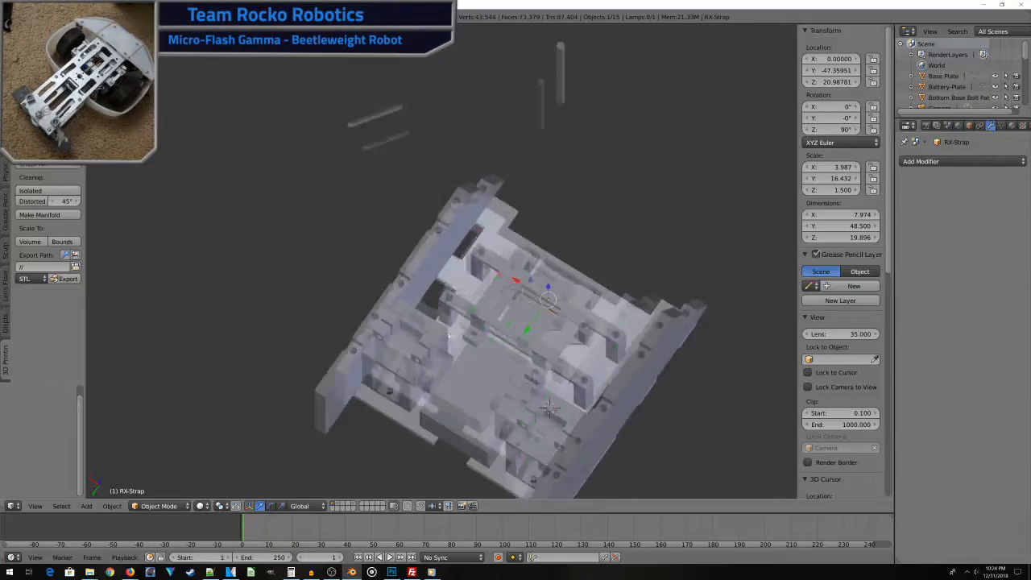
# Switch to the robot chassis model in Blender, show it from the top, and save the file.
pyautogui.moveTo(516, 290); pyautogui.dragTo(502, 309, button='middle')
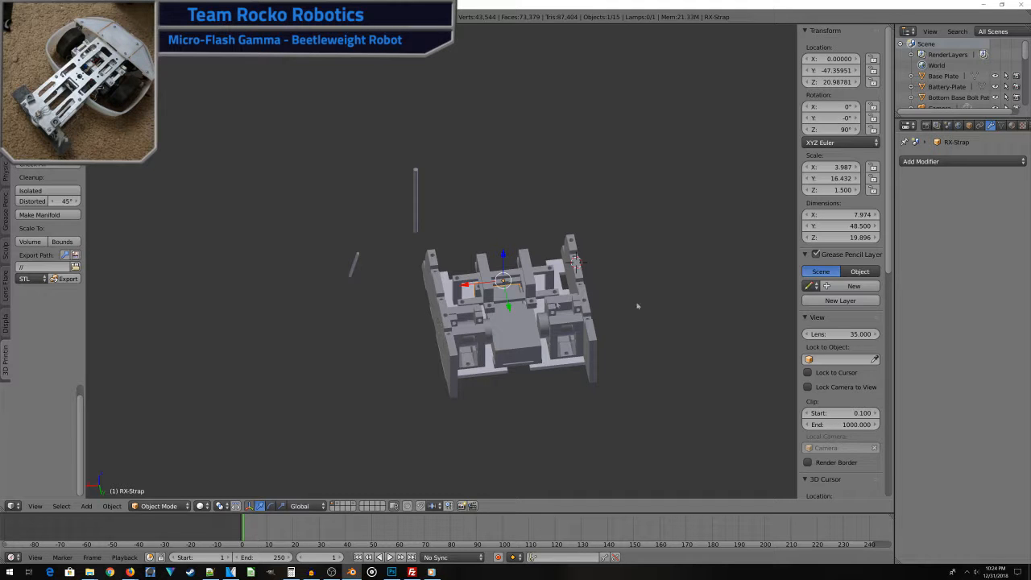
pyautogui.moveTo(692, 333); pyautogui.dragTo(685, 339, button='middle')
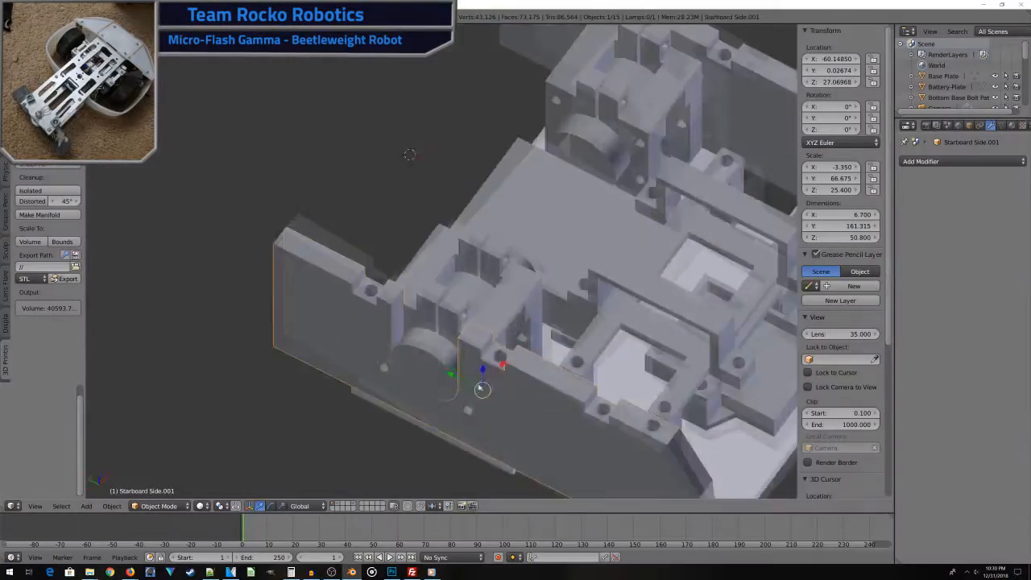
pyautogui.scroll(-5, 440, 325)
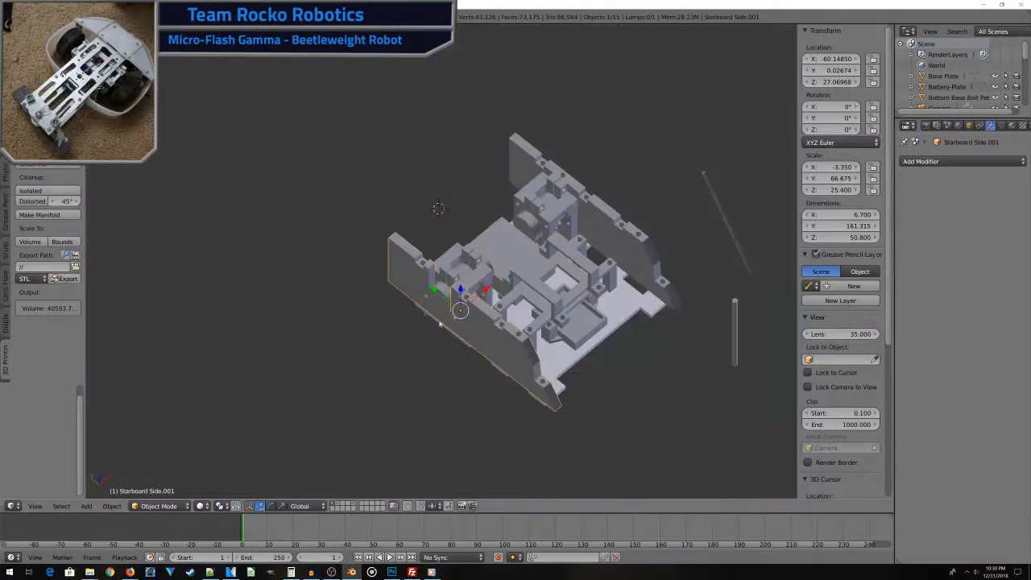
pyautogui.moveTo(440, 325); pyautogui.dragTo(472, 321, button='middle')
pyautogui.press('KP_7')
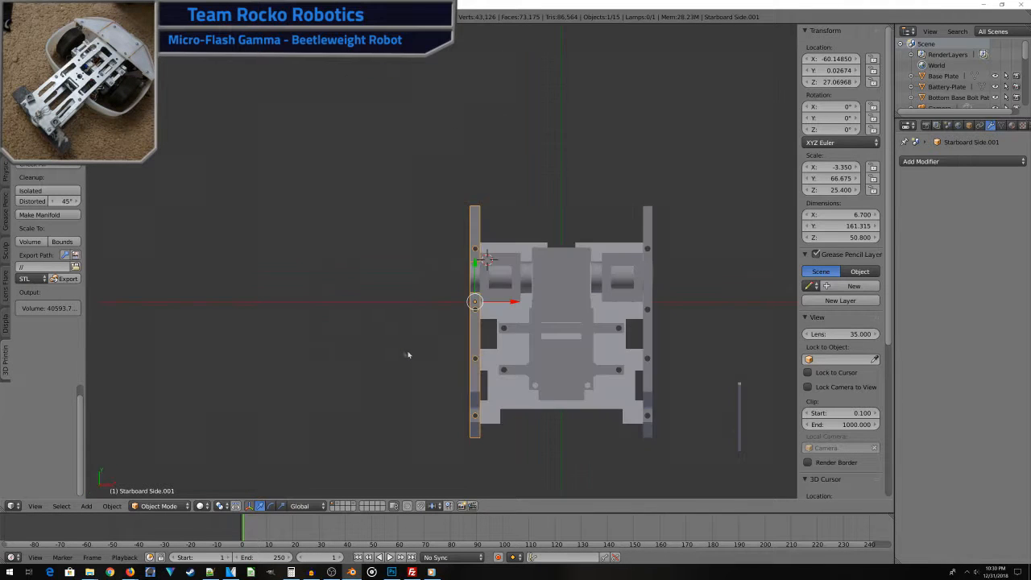
pyautogui.scroll(-3, 409, 355)
pyautogui.hotkey('ctrl', 's')
pyautogui.click(488, 237)
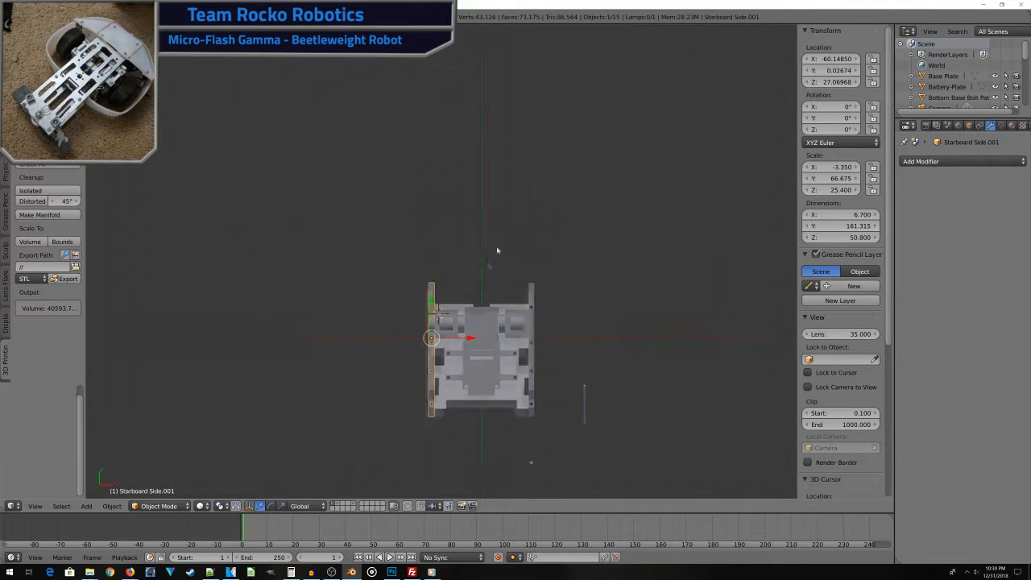
# Inspect how the lower weapon structure fits against the base plate and side pieces from several angles.
pyautogui.scroll(3, 476, 270)
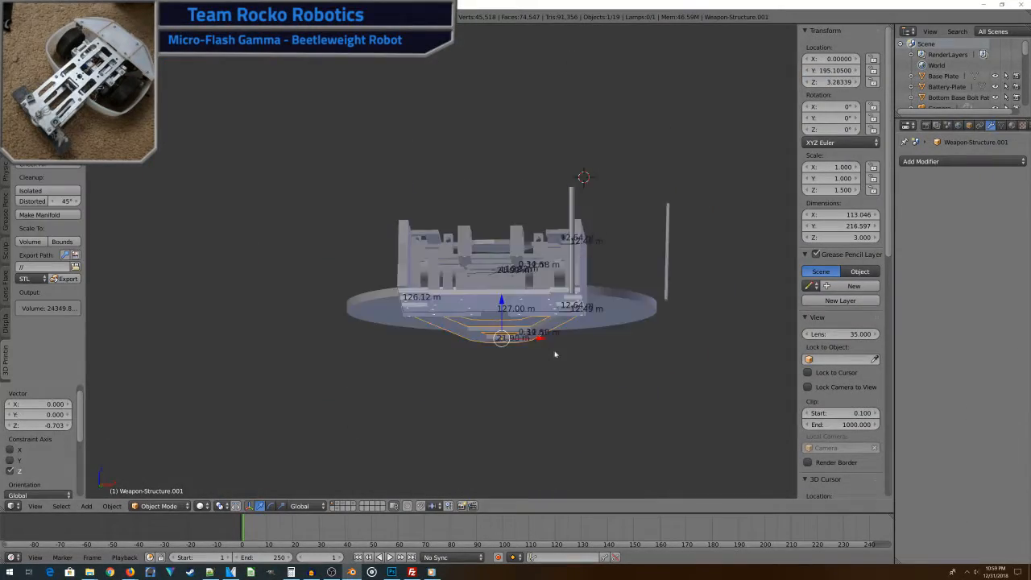
pyautogui.moveTo(556, 355); pyautogui.dragTo(485, 270, button='middle')
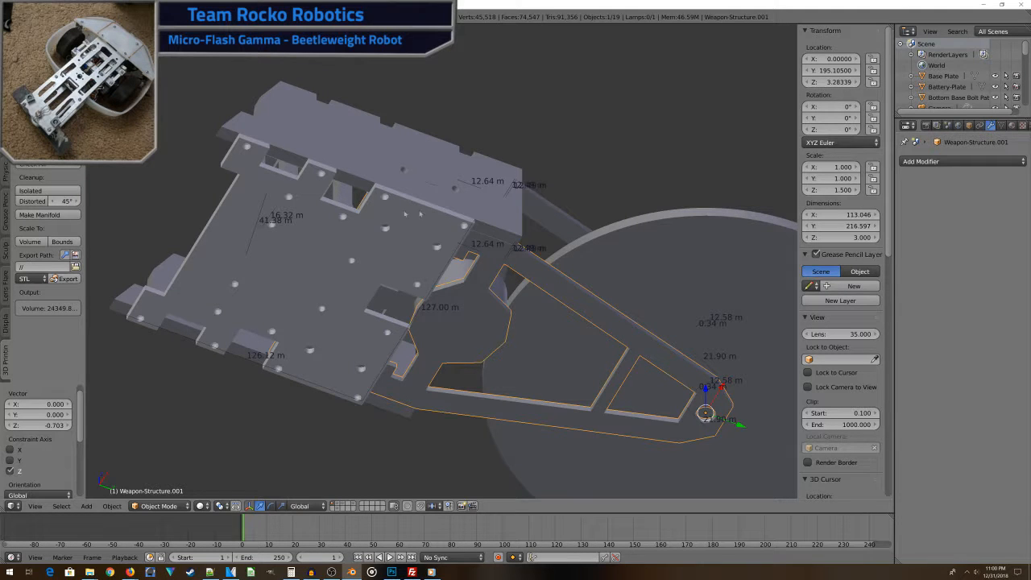
pyautogui.moveTo(412, 214); pyautogui.dragTo(372, 260, button='middle')
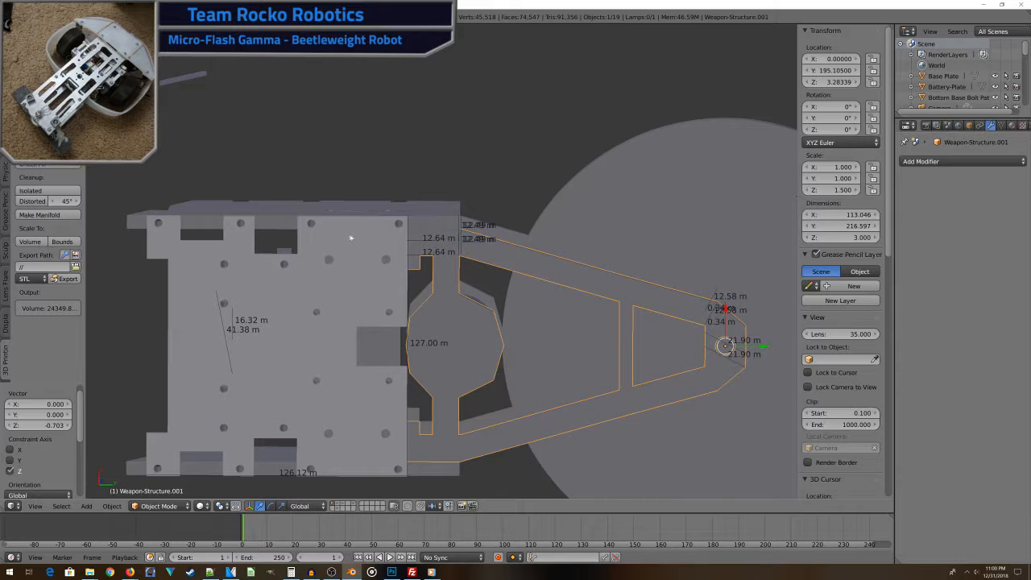
pyautogui.scroll(-2, 373, 185)
pyautogui.moveTo(410, 228); pyautogui.dragTo(383, 236, button='middle')
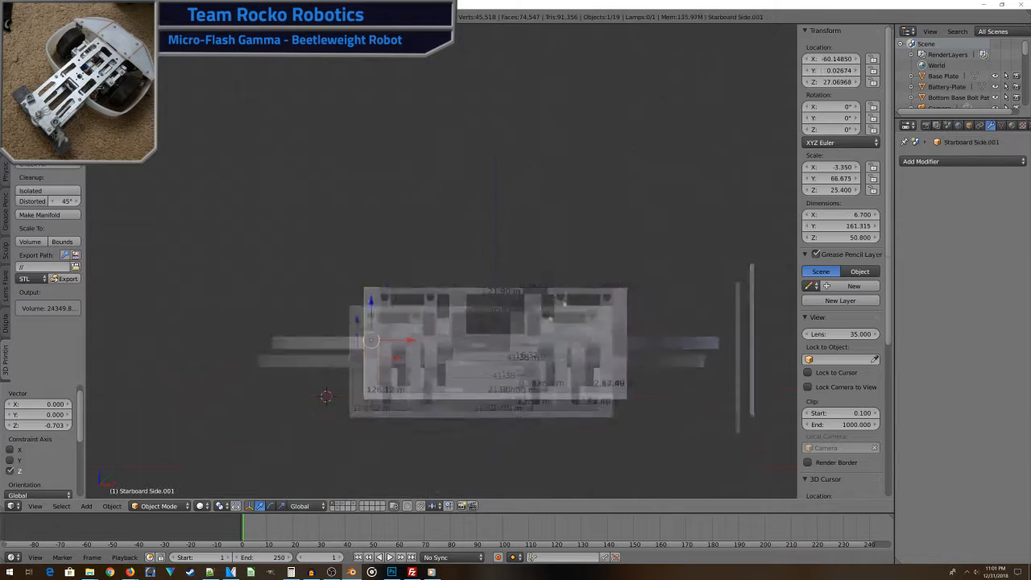
# Examine in wireframe, in Edit Mode, where the starboard side piece meets the base plate.
pyautogui.scroll(2, 588, 325)
pyautogui.press('Tab')
pyautogui.press('z')
pyautogui.keyDown('shift'); pyautogui.moveTo(353, 463); pyautogui.dragTo(453, 373, button='middle'); pyautogui.keyUp('shift')
pyautogui.scroll(7, 454, 373)
pyautogui.scroll(-4, 495, 425)
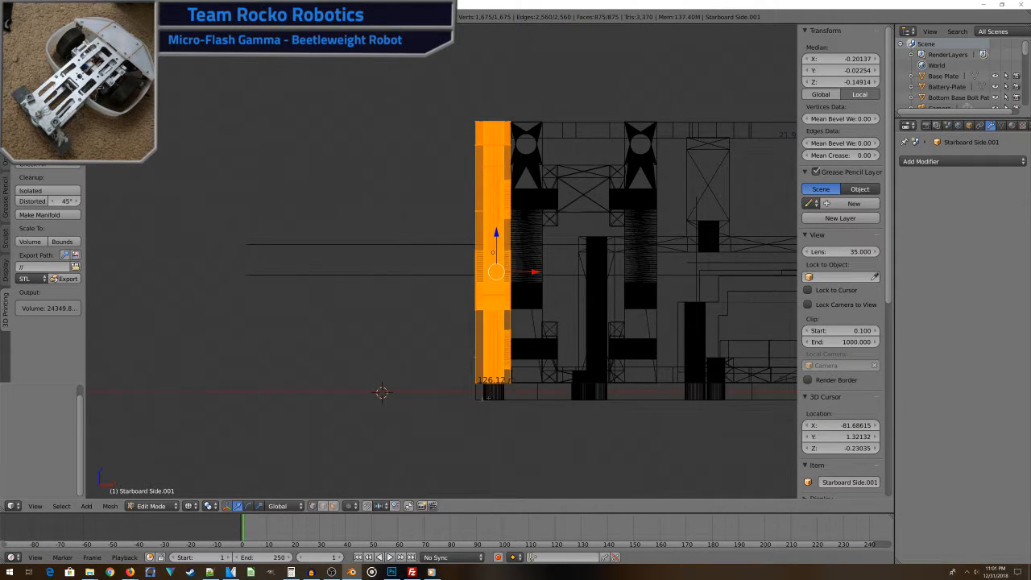
pyautogui.scroll(3, 475, 369)
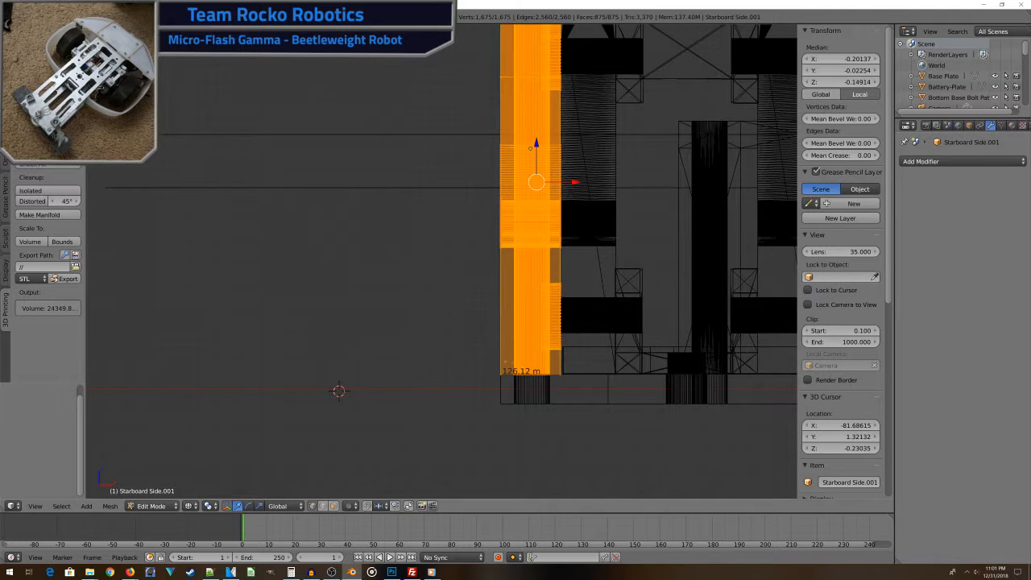
pyautogui.scroll(3, 677, 363)
pyautogui.press('a')
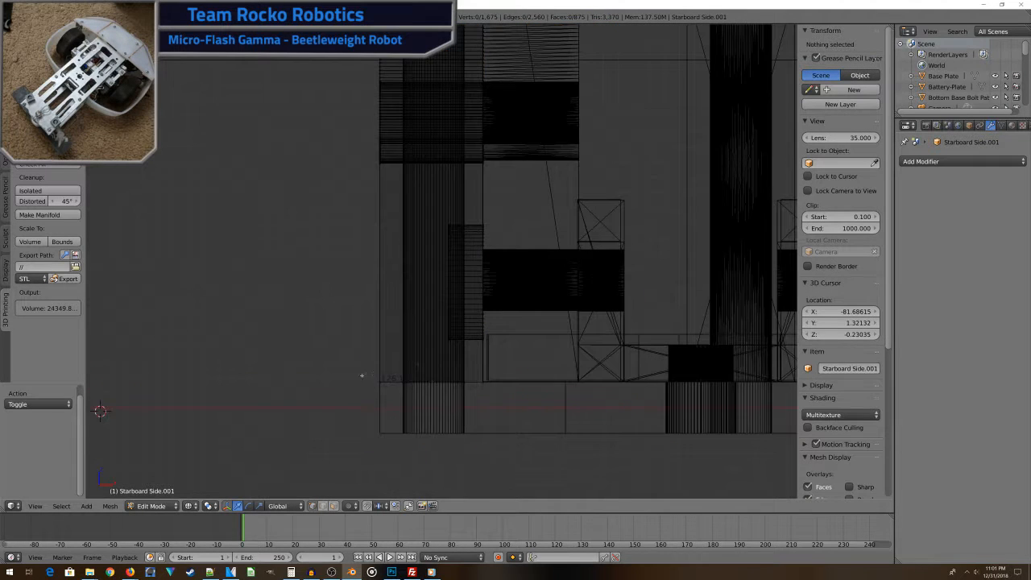
pyautogui.scroll(-3, 481, 428)
pyautogui.scroll(7, 481, 428)
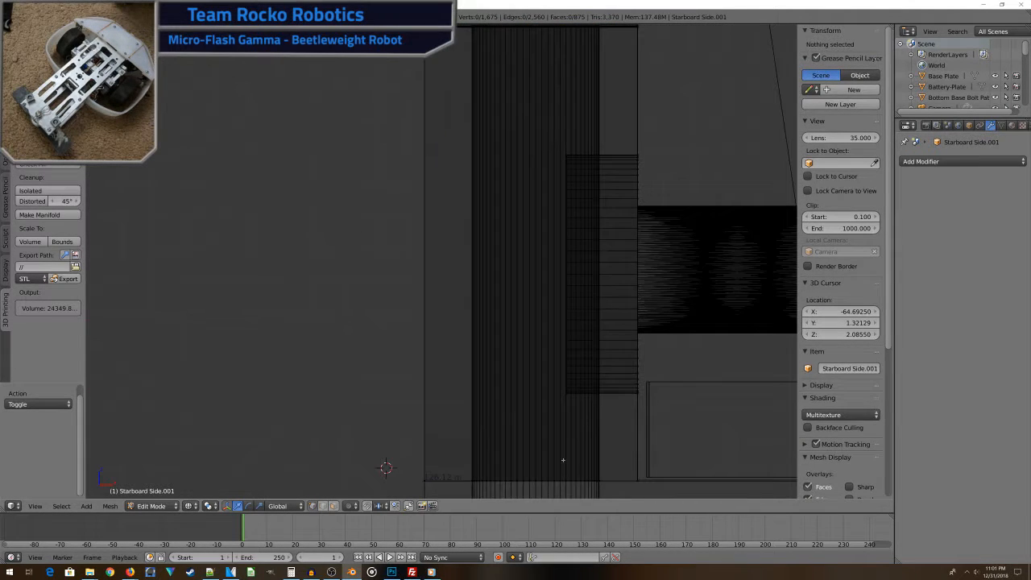
pyautogui.scroll(-7, 560, 452)
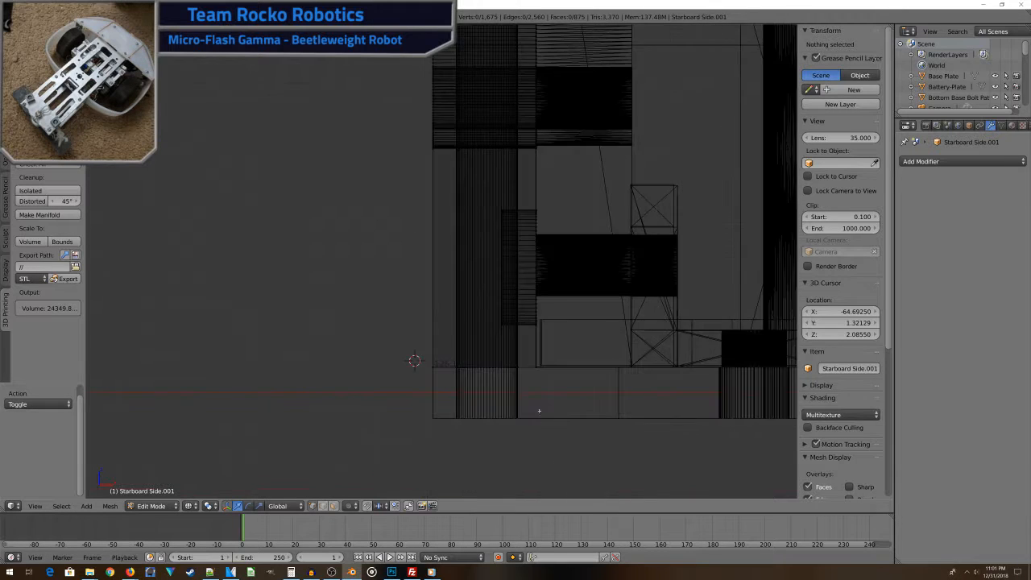
pyautogui.moveTo(554, 359)
pyautogui.mouseDown(button='middle')
pyautogui.moveTo(525, 285)
pyautogui.moveTo(484, 282)
pyautogui.moveTo(532, 274)
pyautogui.moveTo(462, 278)
pyautogui.mouseUp(button='middle')
pyautogui.press('z')
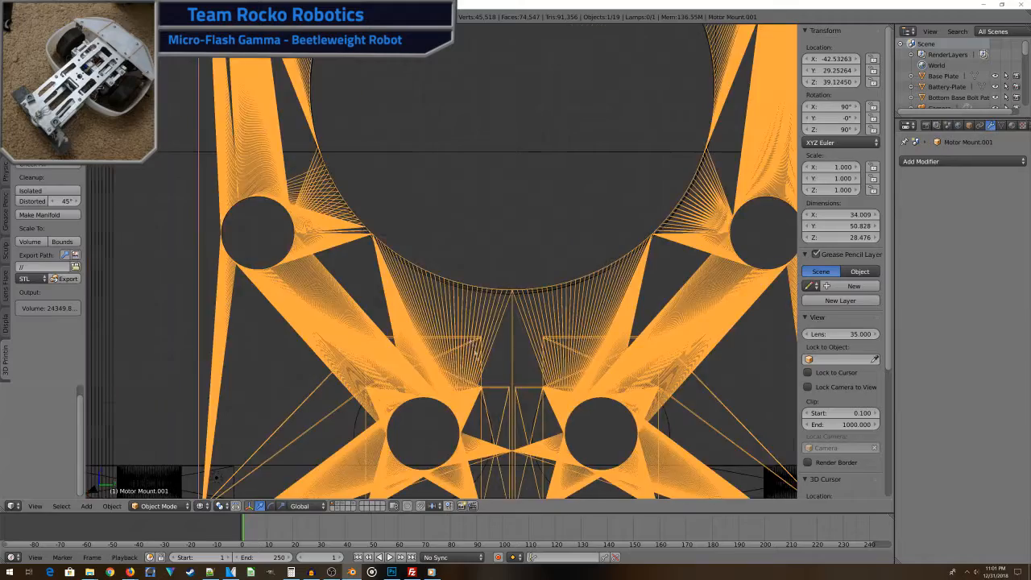
# Move the geometry around the motor mount's two lower bolt holes up about 1 unit along Z.
pyautogui.scroll(-3, 468, 369)
pyautogui.scroll(2, 446, 443)
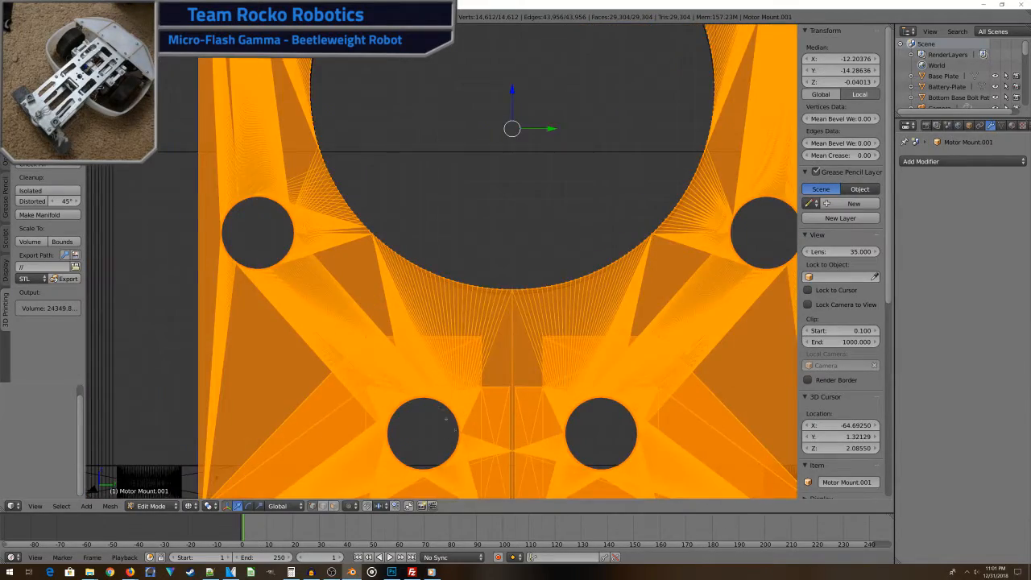
pyautogui.press('a')
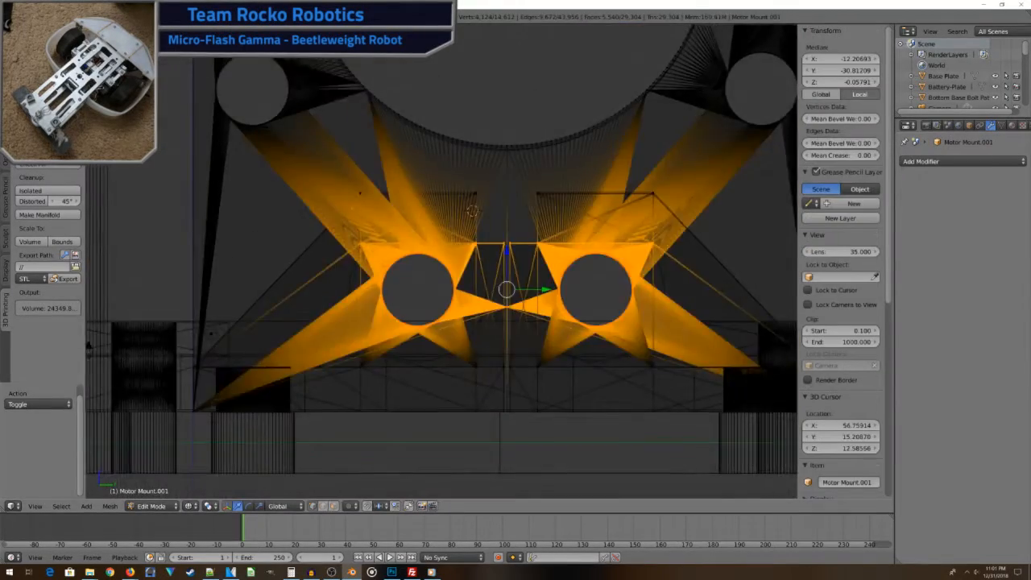
pyautogui.press('g')
pyautogui.press('z')
pyautogui.press('Return')
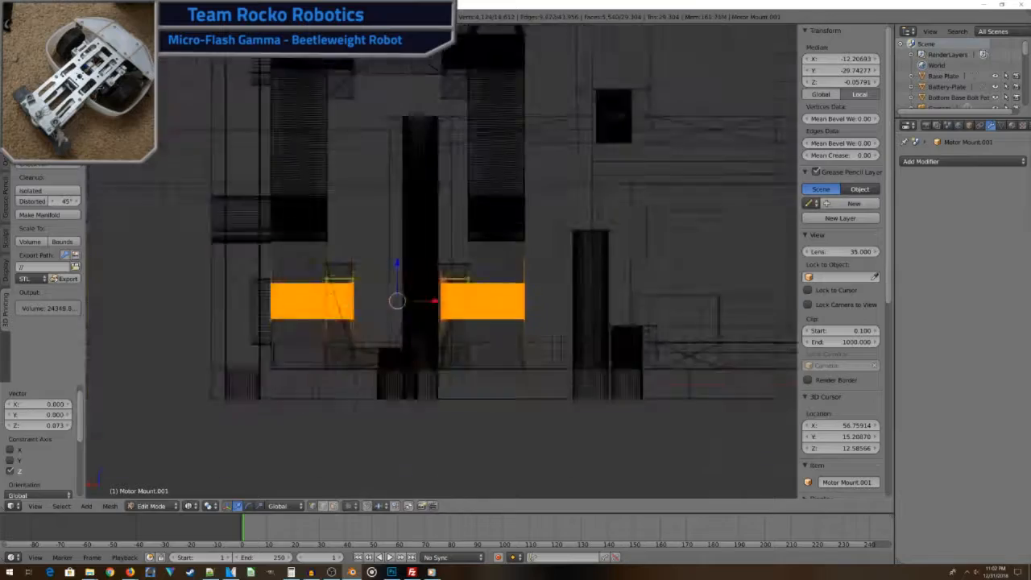
pyautogui.scroll(4, 440, 345)
pyautogui.scroll(-4, 439, 344)
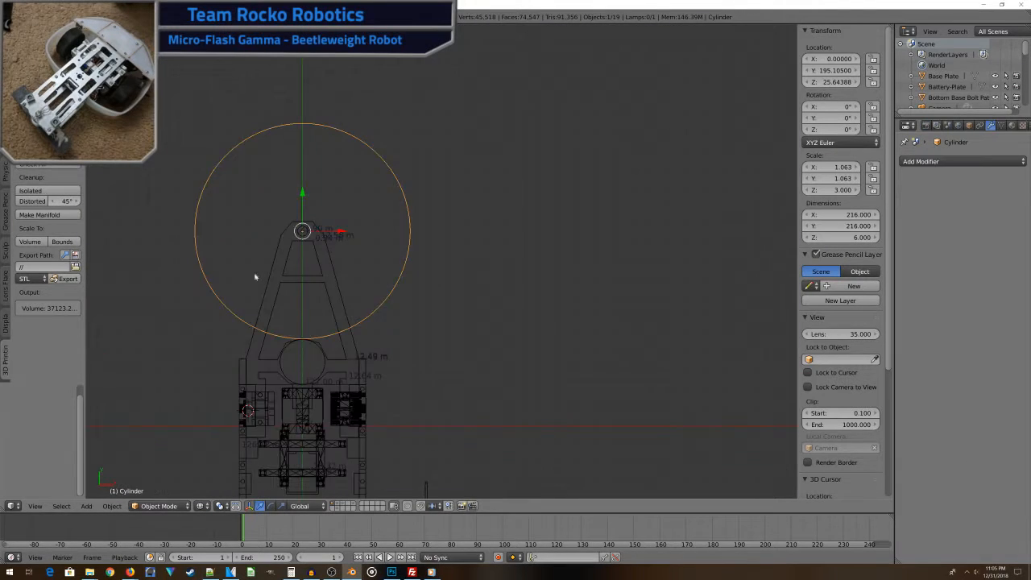
# Save the robot model over the existing file.
pyautogui.keyDown('shift'); pyautogui.moveTo(259, 283); pyautogui.dragTo(320, 217, button='middle'); pyautogui.keyUp('shift')
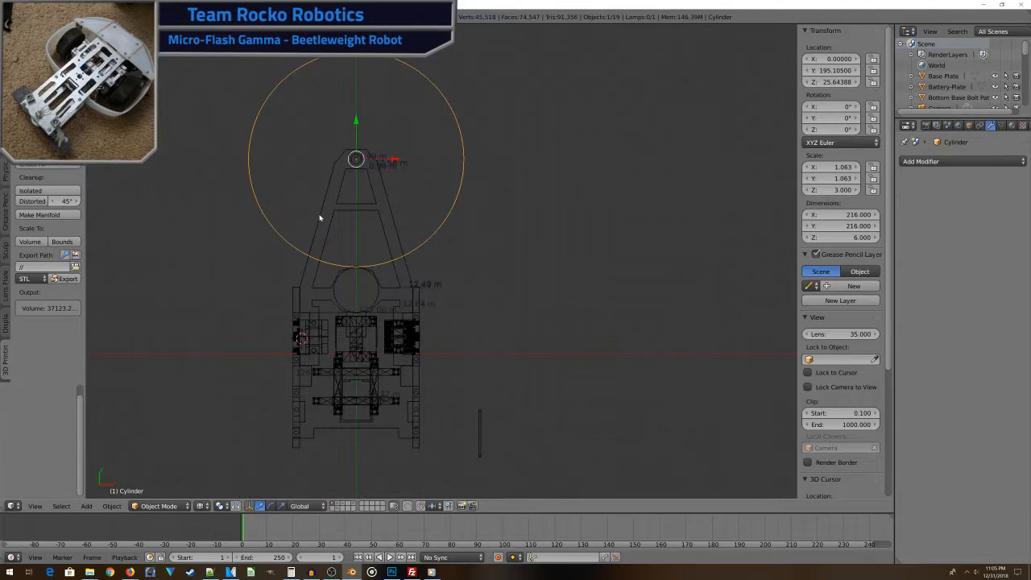
pyautogui.hotkey('ctrl', 's')
pyautogui.click(320, 216)
# Snap the weapon disc cylinder's position to the grid.
pyautogui.scroll(-2, 322, 225)
pyautogui.keyDown('shift'); pyautogui.moveTo(354, 257); pyautogui.dragTo(400, 347, button='middle'); pyautogui.keyUp('shift')
pyautogui.scroll(5, 464, 356)
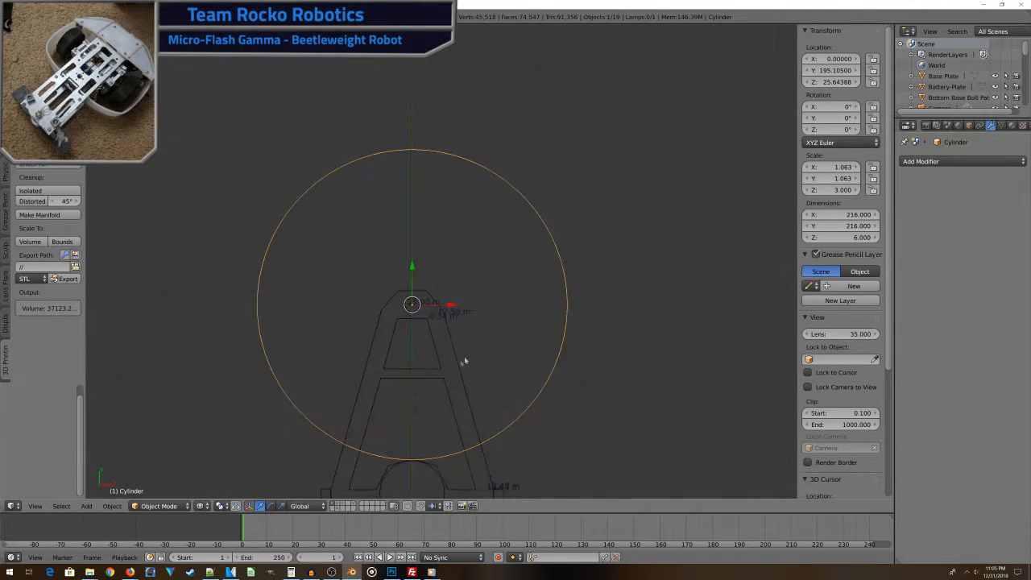
pyautogui.hotkey('shift', 's')
pyautogui.click(500, 363)
pyautogui.scroll(-3, 494, 348)
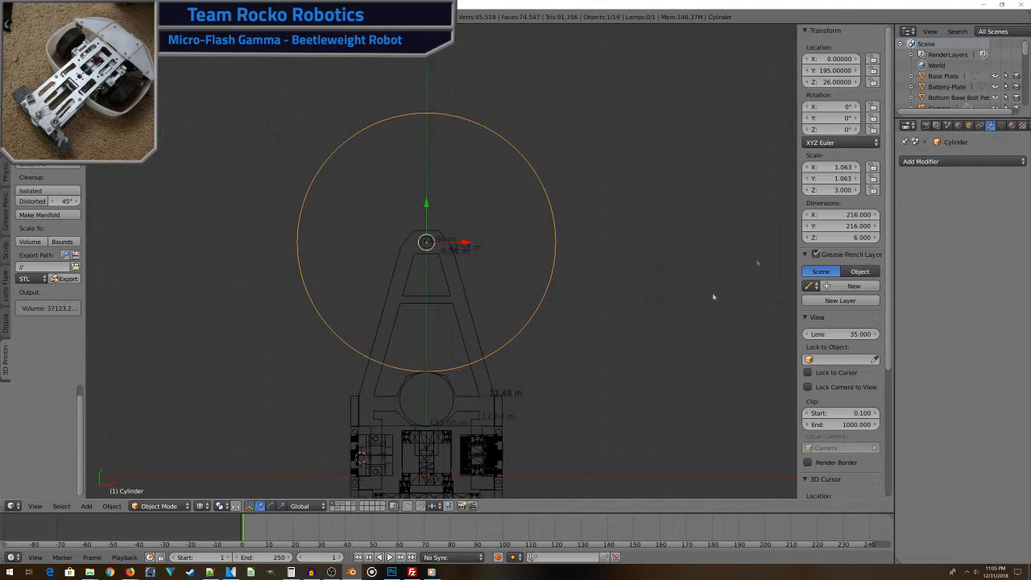
# Switch to Calculator, clear the old value, add .5 to 7.5 and multiply the sum by 25.4.
pyautogui.click(291, 572)
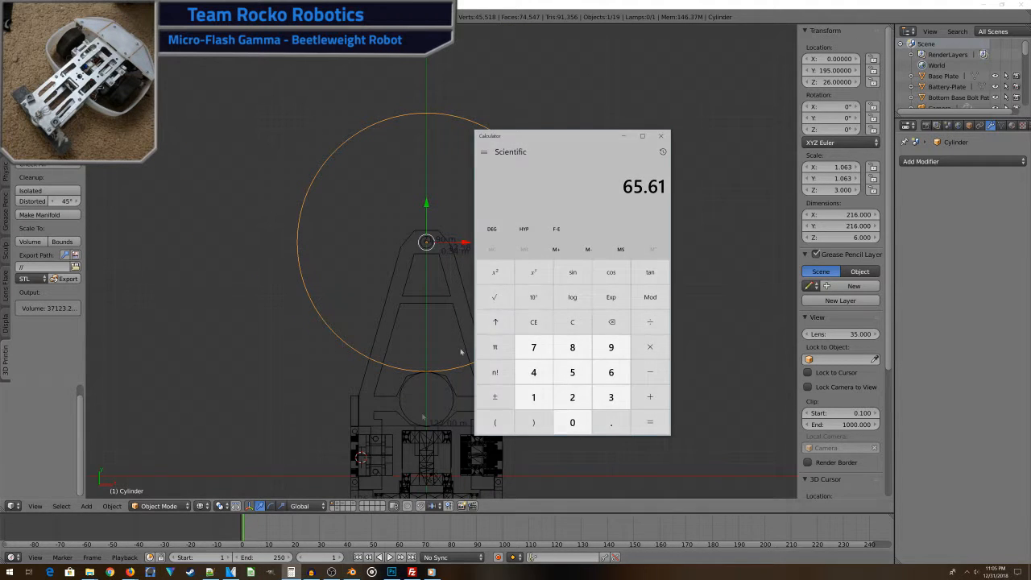
pyautogui.click(574, 322)
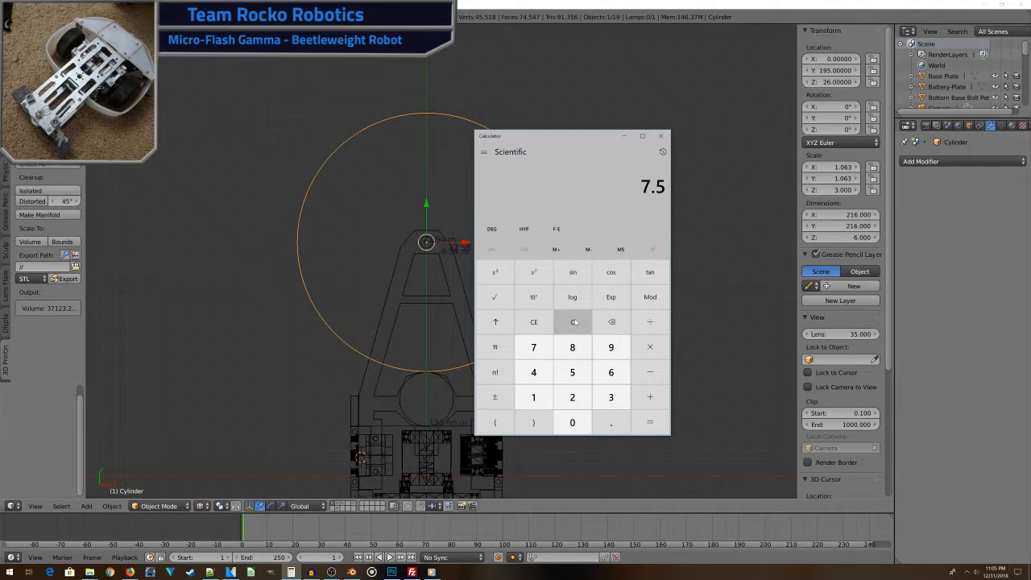
pyautogui.write('.5')
pyautogui.press('Return')
pyautogui.write('25.4')
pyautogui.press('Return')
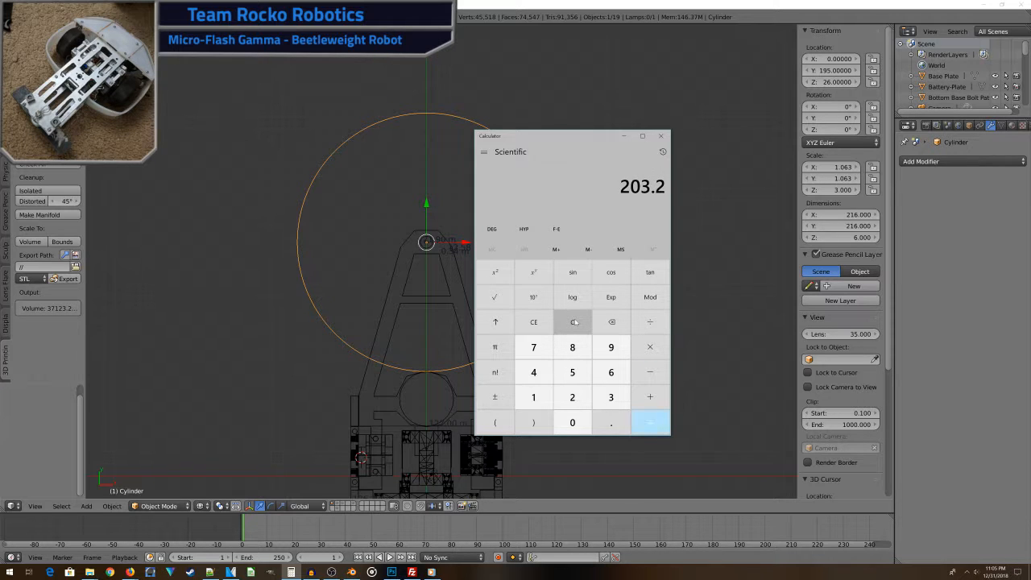
# Set the weapon disc cylinder's X and Y dimensions to 203 in Blender.
pyautogui.click(844, 216)
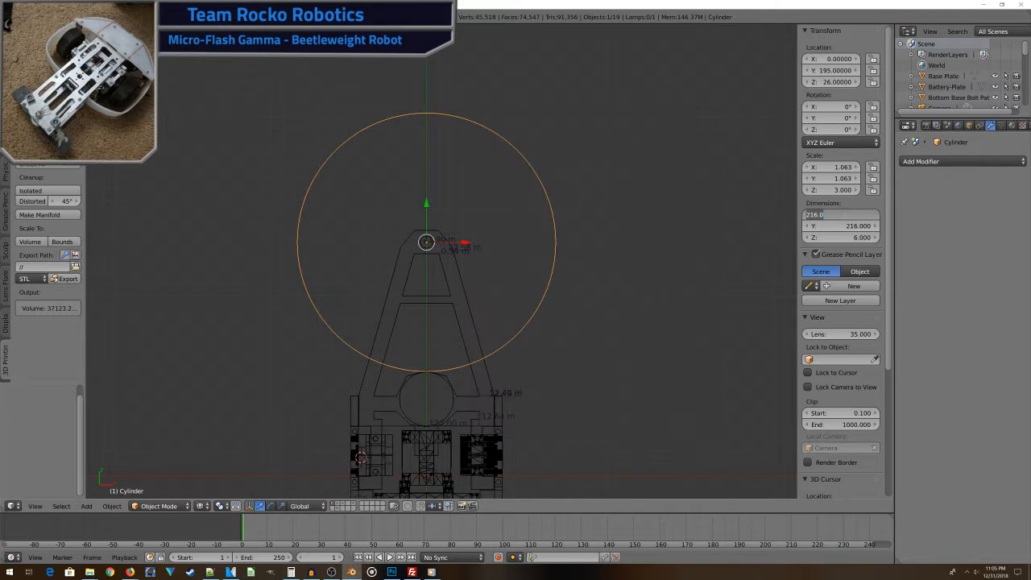
pyautogui.write('203')
pyautogui.press('Return')
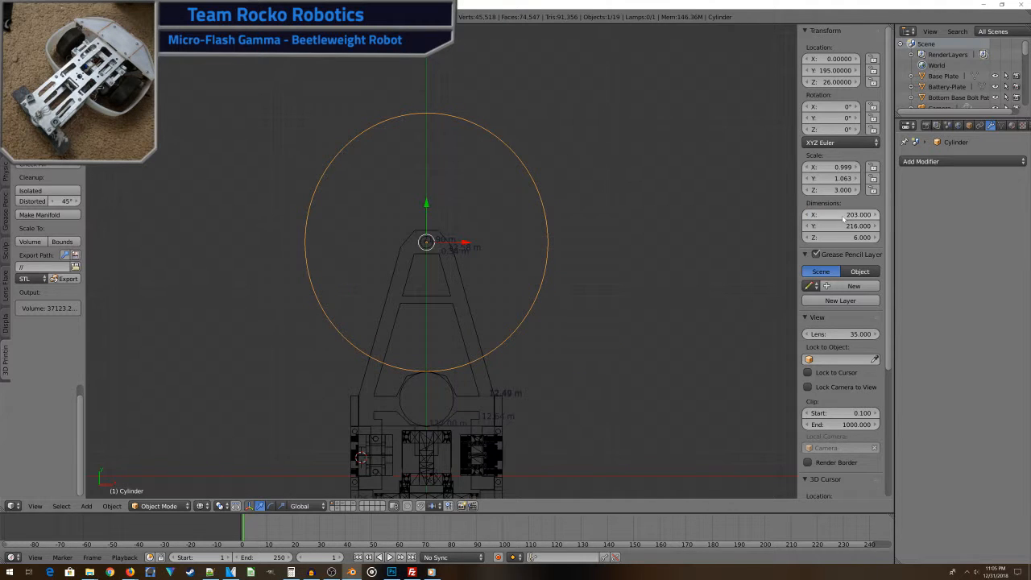
pyautogui.click(844, 226)
pyautogui.write('203')
pyautogui.press('Return')
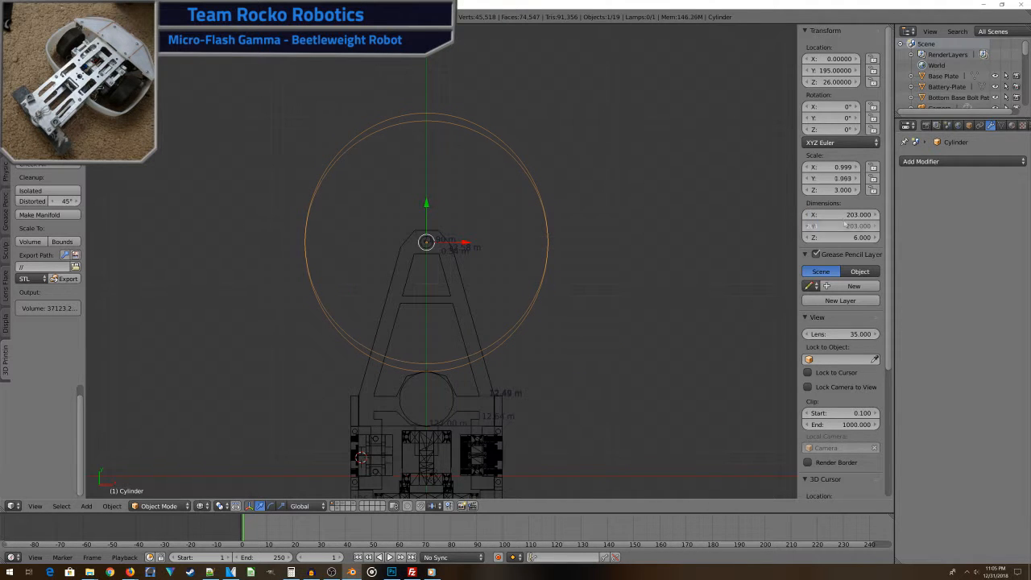
pyautogui.scroll(3, 490, 341)
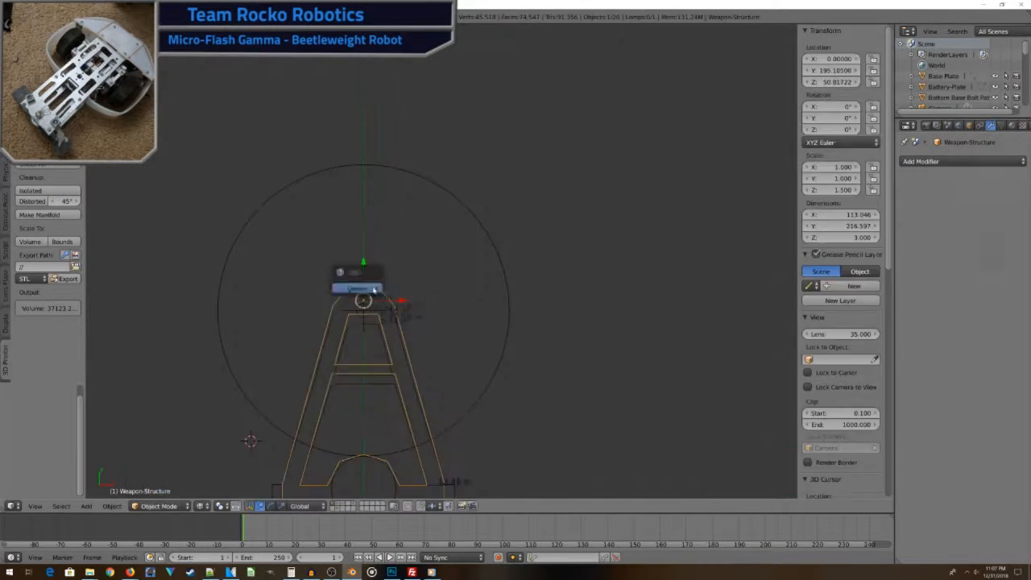
# Delete the selected row of vertices along the inner edge of the weapon structure's side arm and leave mesh editing.
pyautogui.scroll(-3, 364, 235)
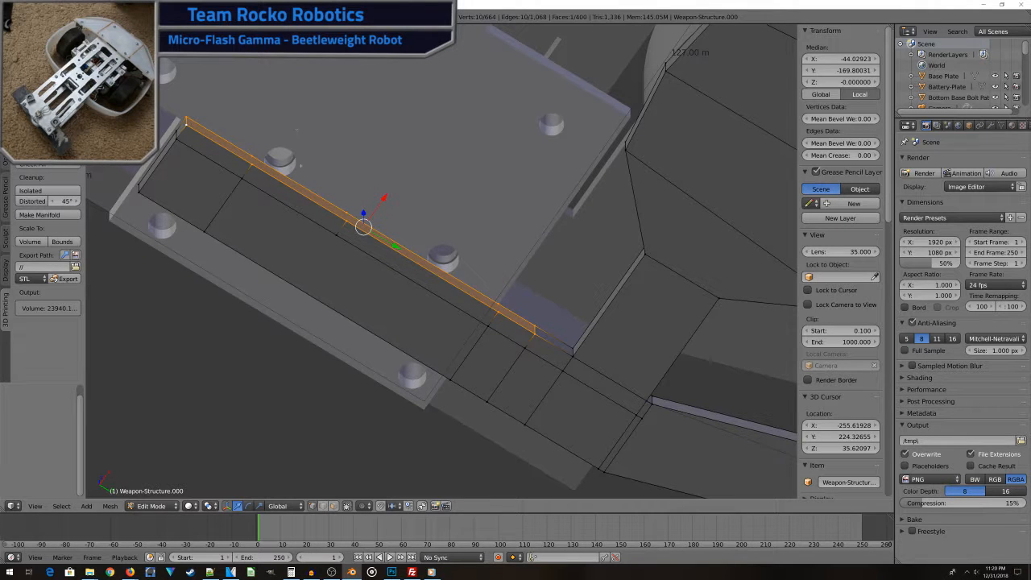
pyautogui.keyDown('shift'); pyautogui.moveTo(490, 311); pyautogui.dragTo(438, 272, button='middle'); pyautogui.keyUp('shift')
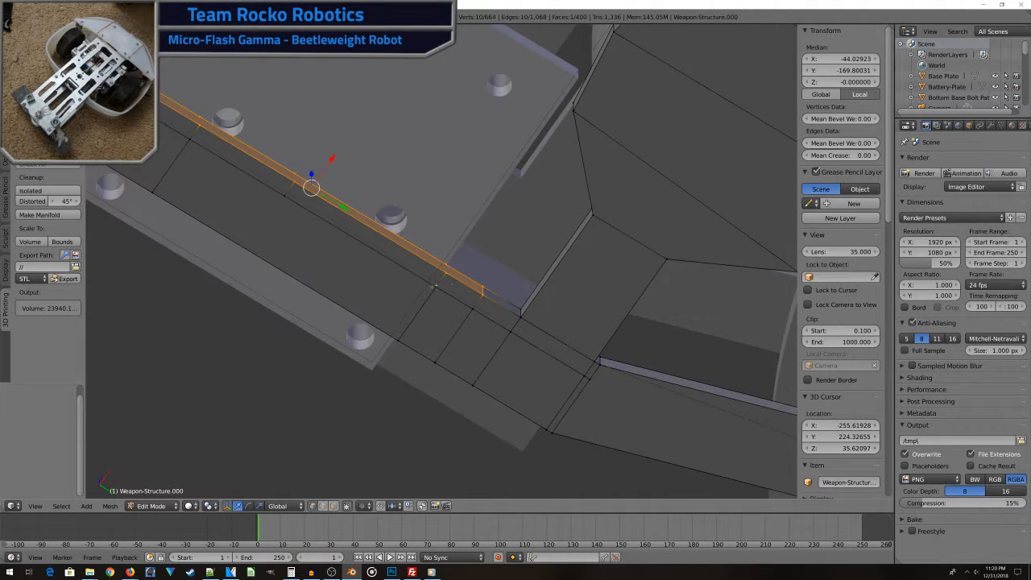
pyautogui.scroll(-1, 436, 286)
pyautogui.press('x')
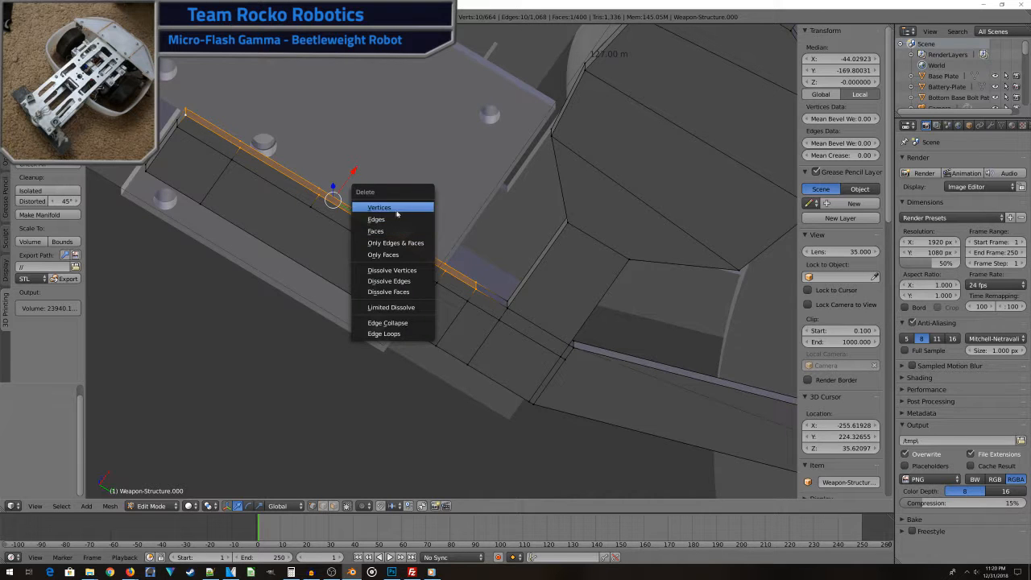
pyautogui.click(396, 212)
pyautogui.moveTo(396, 213); pyautogui.dragTo(489, 322, button='middle')
pyautogui.scroll(5, 509, 301)
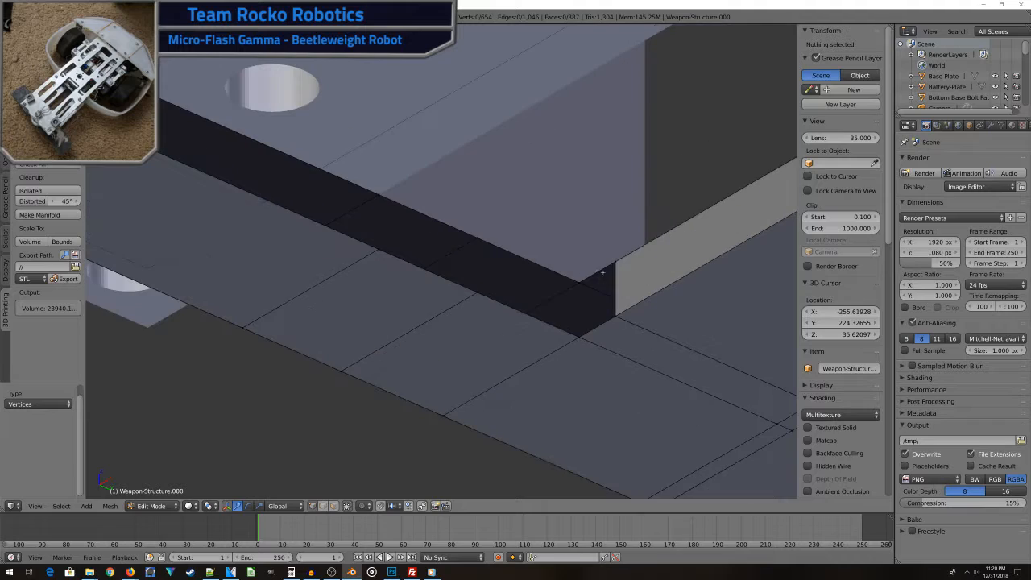
pyautogui.rightClick(635, 320)
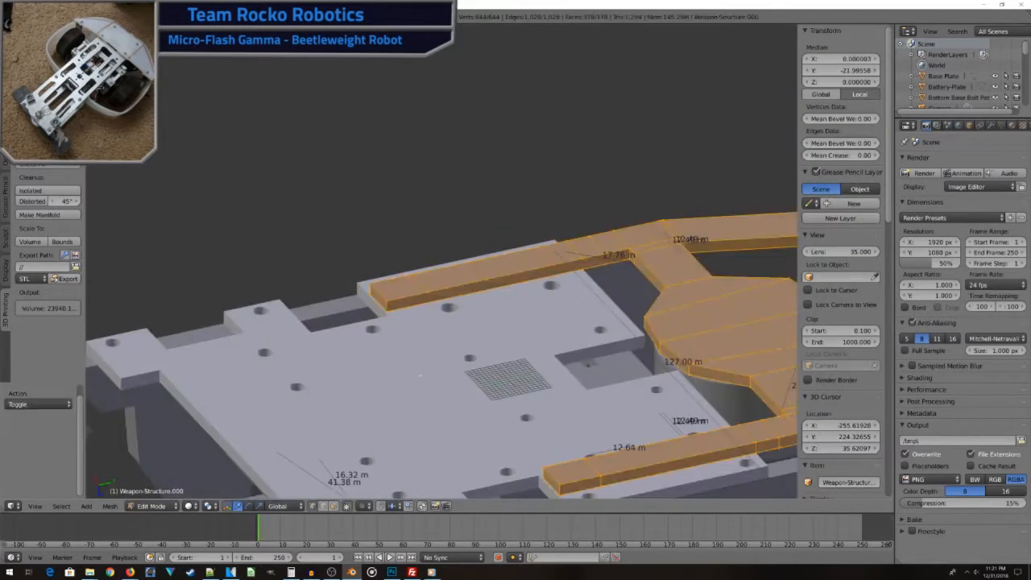
pyautogui.press('Tab')
pyautogui.scroll(-3, 421, 375)
pyautogui.moveTo(420, 376); pyautogui.dragTo(492, 427, button='middle')
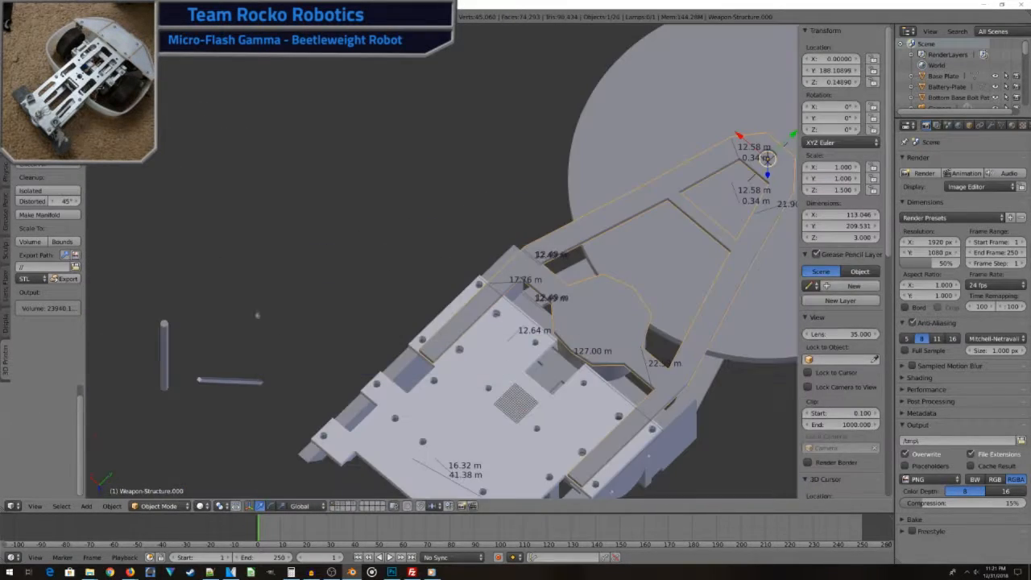
pyautogui.moveTo(208, 303); pyautogui.dragTo(299, 356, button='middle')
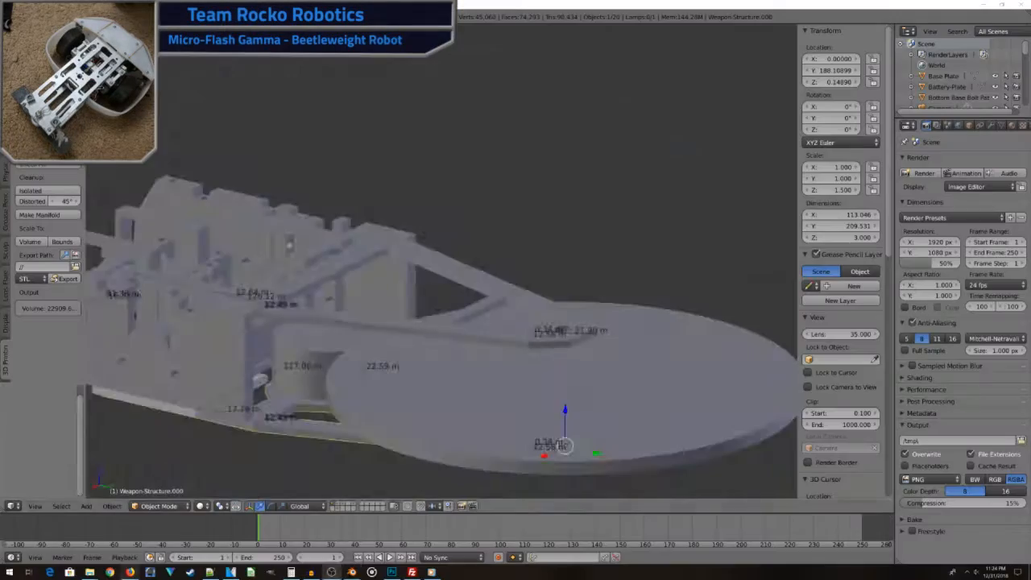
# Add a cube measuring 25.4 units per side beside the weapon structure.
pyautogui.hotkey('shift', 'a')
pyautogui.click(495, 231)
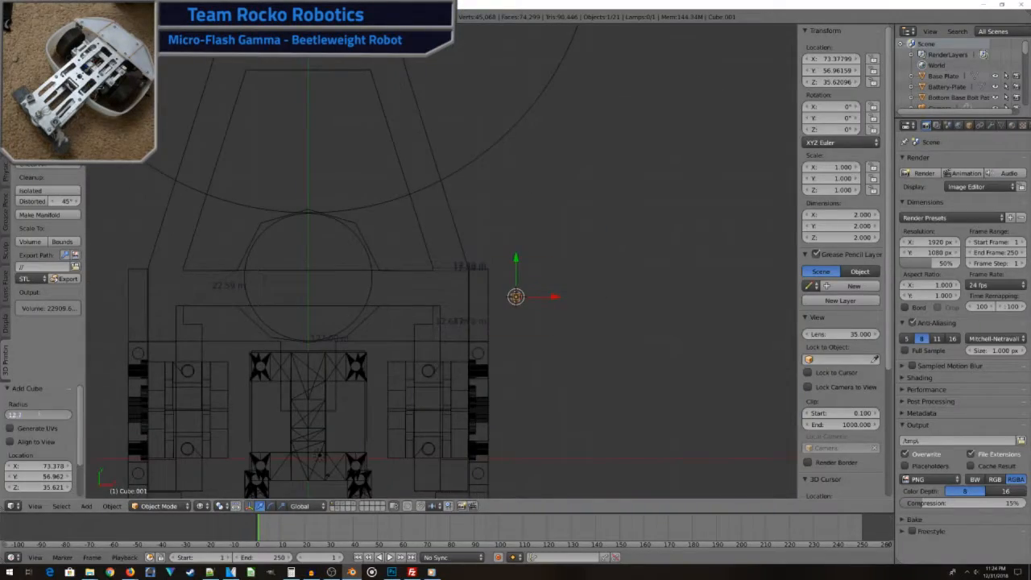
pyautogui.press('Return')
# Lower the block's bottom vertices to the top of the base plate, making the block about 44 units high.
pyautogui.keyDown('shift'); pyautogui.moveTo(684, 281); pyautogui.dragTo(548, 308, button='middle'); pyautogui.keyUp('shift')
pyautogui.press('KP_1')
pyautogui.press('z')
pyautogui.scroll(3, 428, 308)
pyautogui.press('Tab')
pyautogui.press('a')
pyautogui.press('b')
pyautogui.moveTo(379, 238); pyautogui.dragTo(530, 307)
pyautogui.press('g')
pyautogui.press('z')
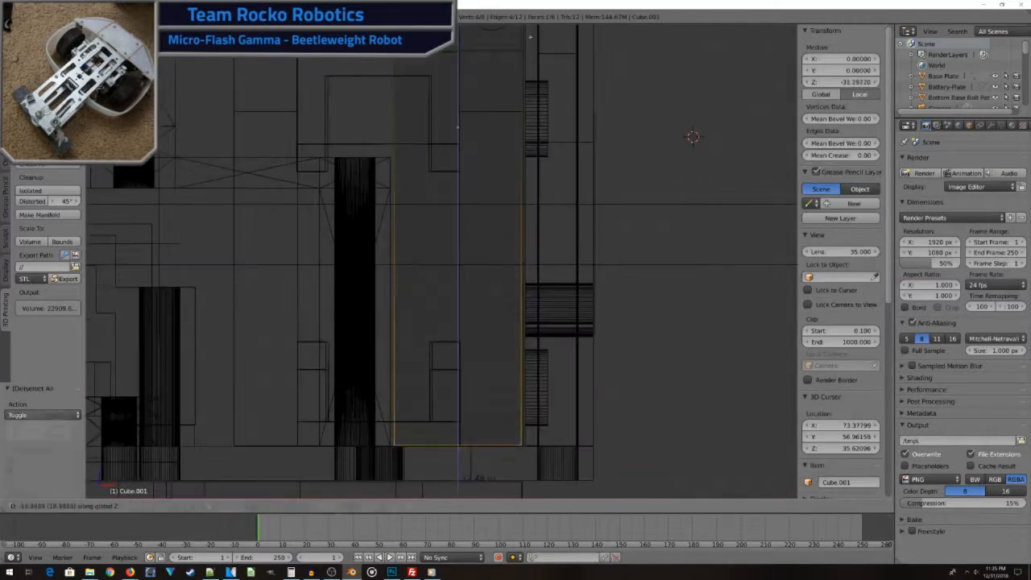
pyautogui.click(458, 128)
pyautogui.press('Tab')
# Open the list of modifiers that can be added to the upright block beside the chassis.
pyautogui.press('z')
pyautogui.moveTo(457, 127)
pyautogui.mouseDown(button='middle')
pyautogui.moveTo(498, 240)
pyautogui.moveTo(468, 298)
pyautogui.mouseUp(button='middle')
pyautogui.press('z')
pyautogui.press('z')
pyautogui.scroll(4, 467, 299)
pyautogui.press('z')
pyautogui.press('KP_7')
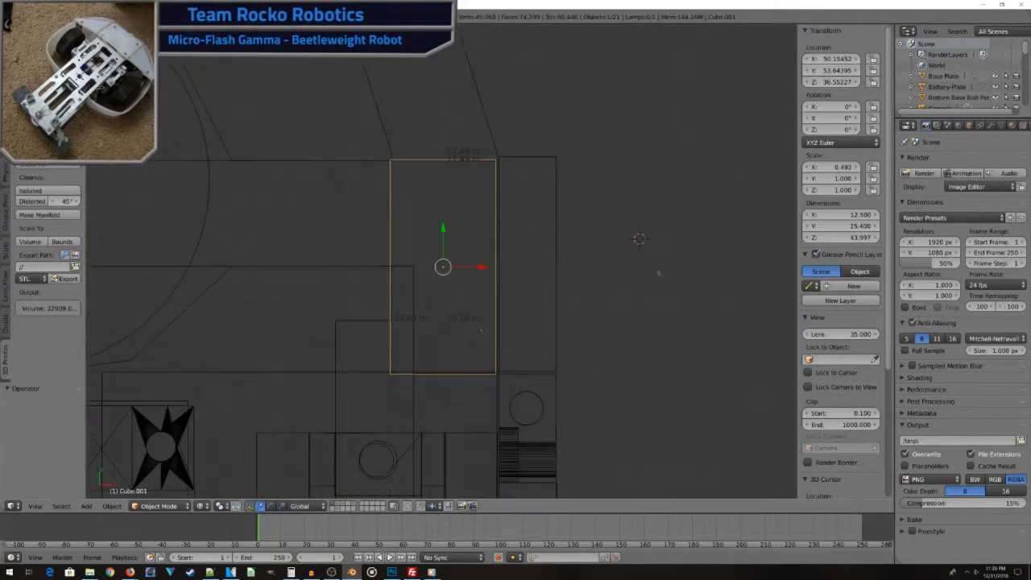
pyautogui.scroll(-1, 959, 78)
pyautogui.click(970, 125)
pyautogui.click(957, 161)
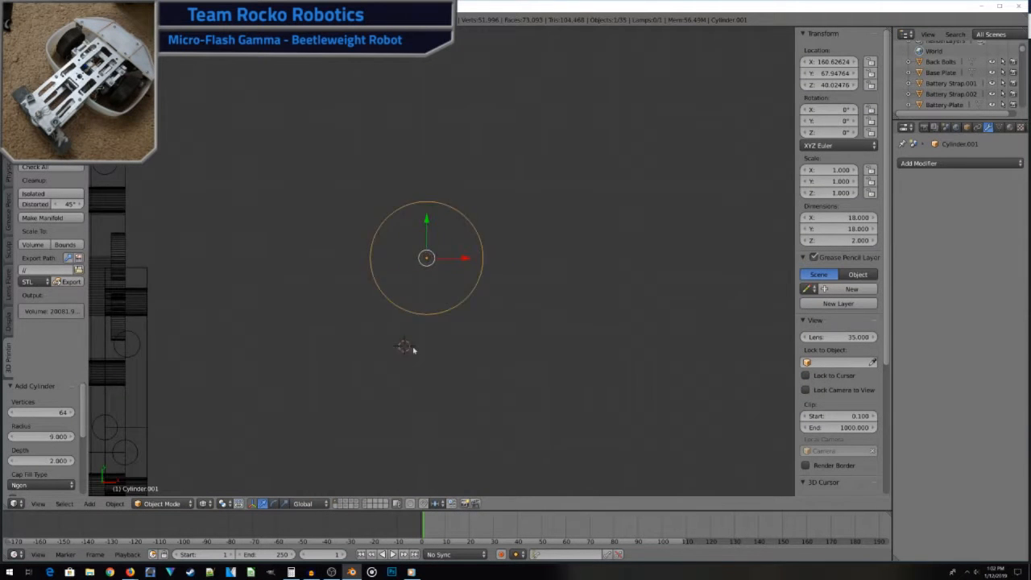
# Set the new cylinder's Z dimension to 6.
pyautogui.press('KP_1')
pyautogui.scroll(7, 413, 350)
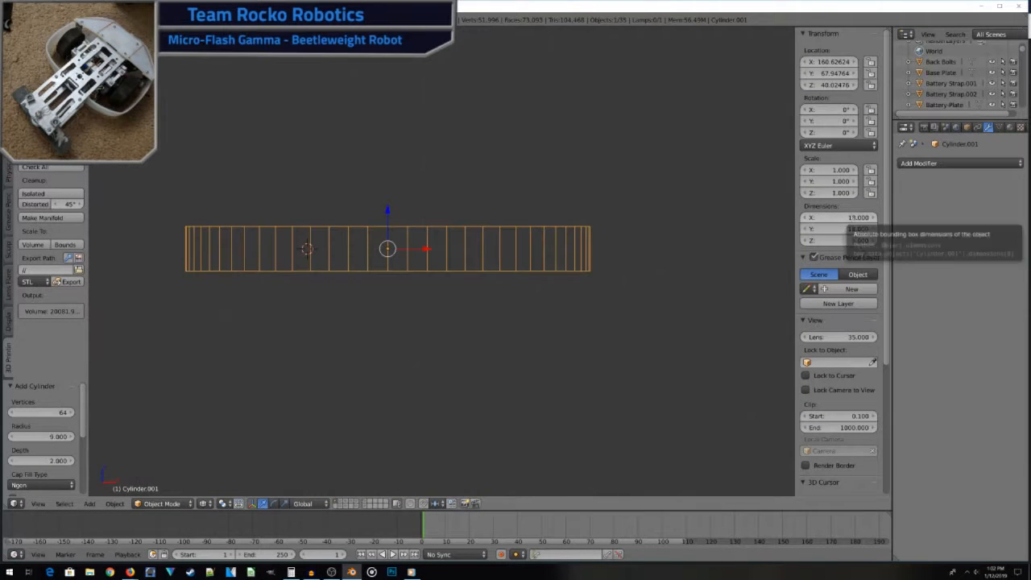
pyautogui.click(838, 240)
pyautogui.write('6')
pyautogui.press('Return')
# Cut 15 horizontal edge loops around the side of the cylinder and deselect everything.
pyautogui.press('Tab')
pyautogui.hotkey('ctrl', 'r')
pyautogui.write('15')
pyautogui.click(491, 262)
pyautogui.scroll(2, 493, 256)
pyautogui.press('a')
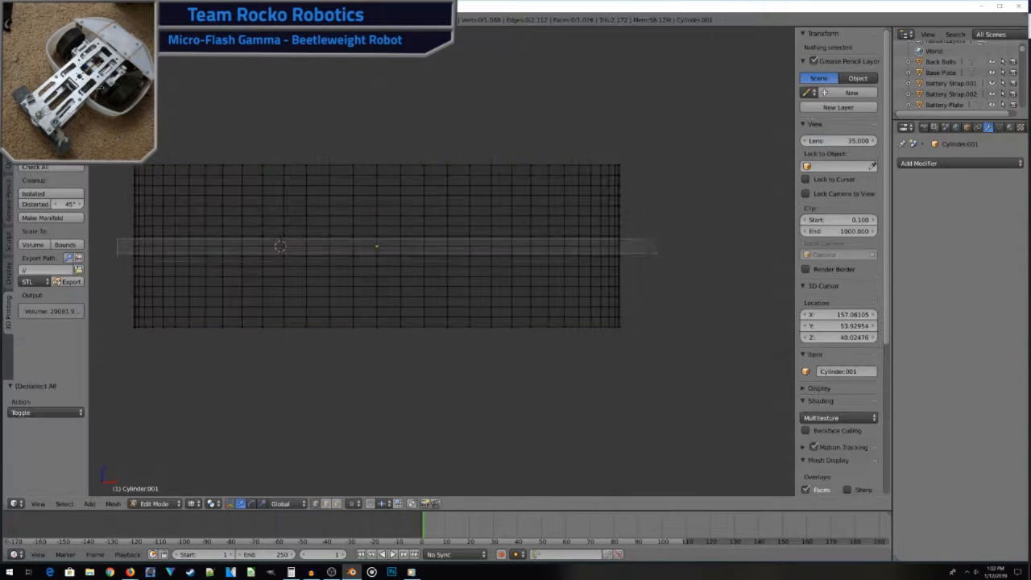
# Select the cylinder's middle edge loop and enable proportional editing with Sphere falloff.
pyautogui.keyDown('alt'); pyautogui.rightClick(493, 247); pyautogui.keyUp('alt')
pyautogui.scroll(-3, 604, 368)
pyautogui.keyDown('shift'); pyautogui.moveTo(626, 356); pyautogui.dragTo(603, 368, button='middle'); pyautogui.keyUp('shift')
pyautogui.scroll(2, 604, 368)
pyautogui.press('o')
pyautogui.click(368, 503)
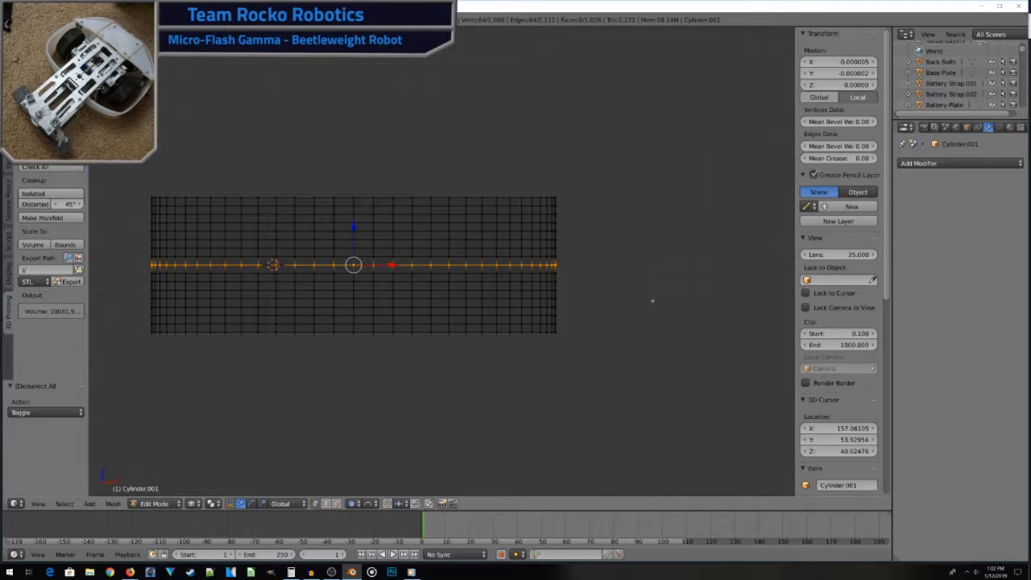
pyautogui.press('KP_7')
pyautogui.press('KP_1')
pyautogui.press('s')
pyautogui.click(670, 298)
pyautogui.press('KP_7')
pyautogui.press('s')
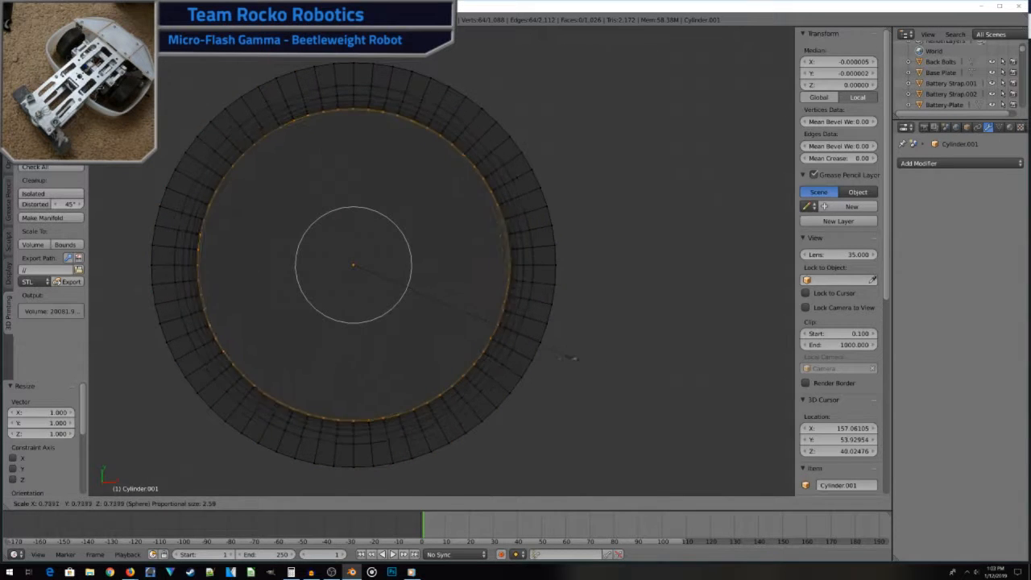
pyautogui.rightClick(569, 358)
# Scale the middle edge loop inward proportionally to form a rounded pulley groove, and leave mesh editing.
pyautogui.press('s')
pyautogui.click(514, 331)
pyautogui.press('Tab')
pyautogui.scroll(-4, 514, 330)
pyautogui.press('KP_1')
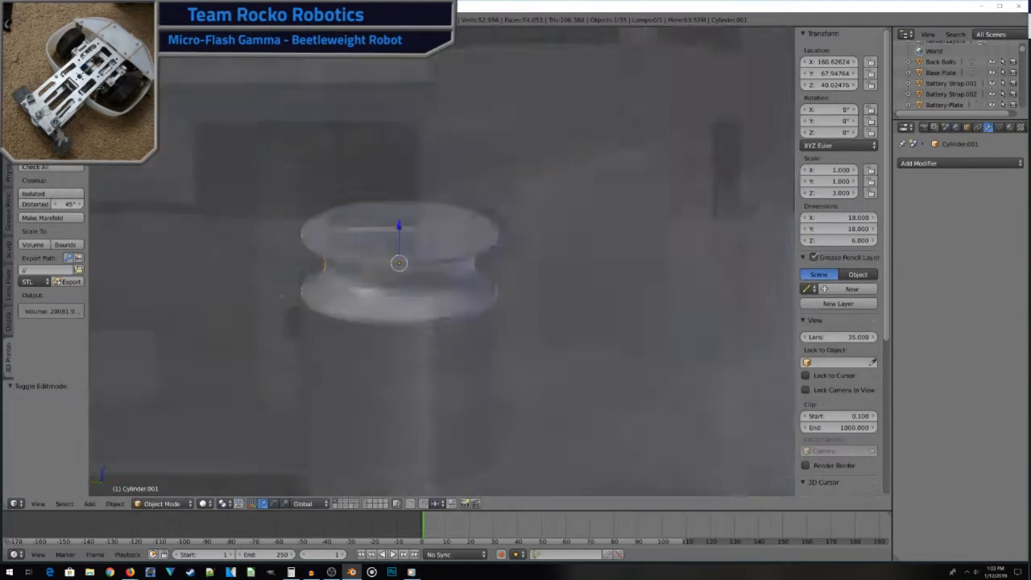
# Examine the grooved pulley from several angles in solid and wireframe shading, including its surroundings on the robot.
pyautogui.scroll(-5, 282, 296)
pyautogui.moveTo(282, 296); pyautogui.dragTo(472, 403, button='middle')
pyautogui.scroll(4, 403, 367)
pyautogui.press('KP_7')
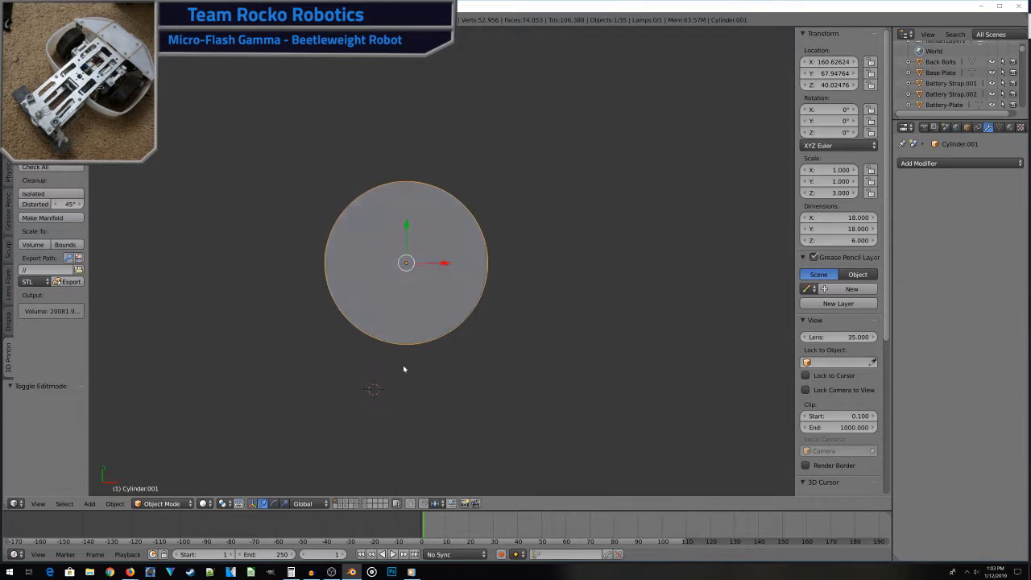
pyautogui.press('z')
pyautogui.scroll(2, 403, 365)
pyautogui.moveTo(364, 259)
pyautogui.mouseDown(button='middle')
pyautogui.moveTo(354, 219)
pyautogui.moveTo(424, 239)
pyautogui.mouseUp(button='middle')
pyautogui.scroll(-3, 355, 219)
pyautogui.press('z')
pyautogui.moveTo(541, 329); pyautogui.dragTo(494, 260, button='middle')
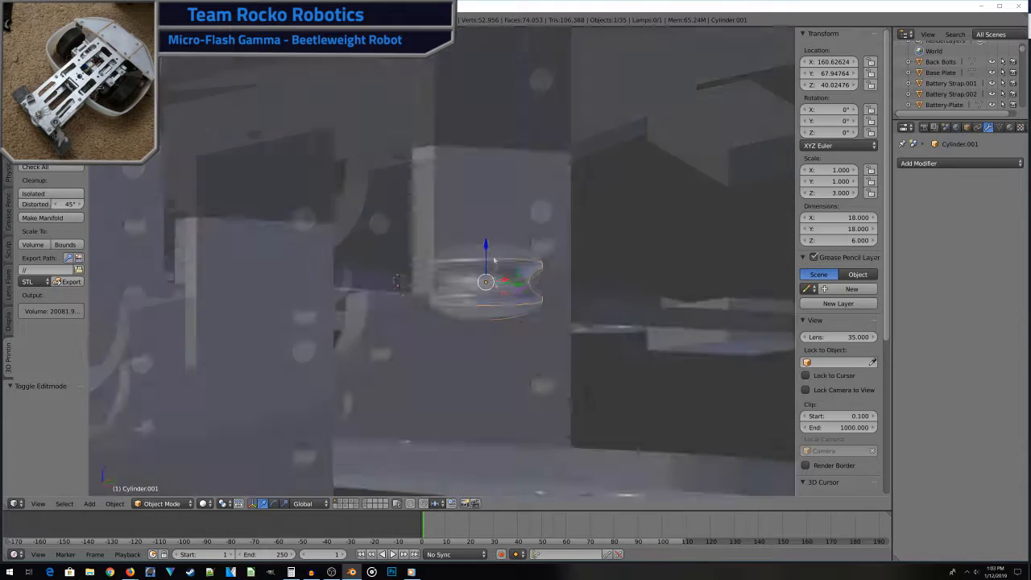
pyautogui.scroll(3, 494, 260)
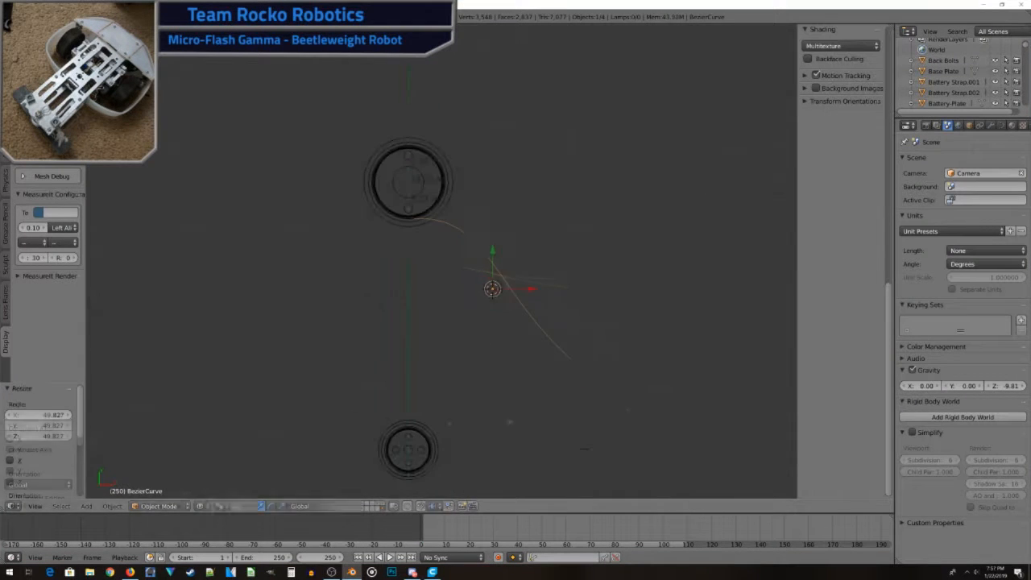
# Move one Bezier curve control point to the top of the upper pulley and the other down toward the lower pulley.
pyautogui.scroll(5, 841, 242)
pyautogui.press('Tab')
pyautogui.scroll(3, 585, 362)
pyautogui.press('g')
pyautogui.click(601, 362)
pyautogui.scroll(-3, 564, 346)
pyautogui.rightClick(524, 332)
pyautogui.press('g')
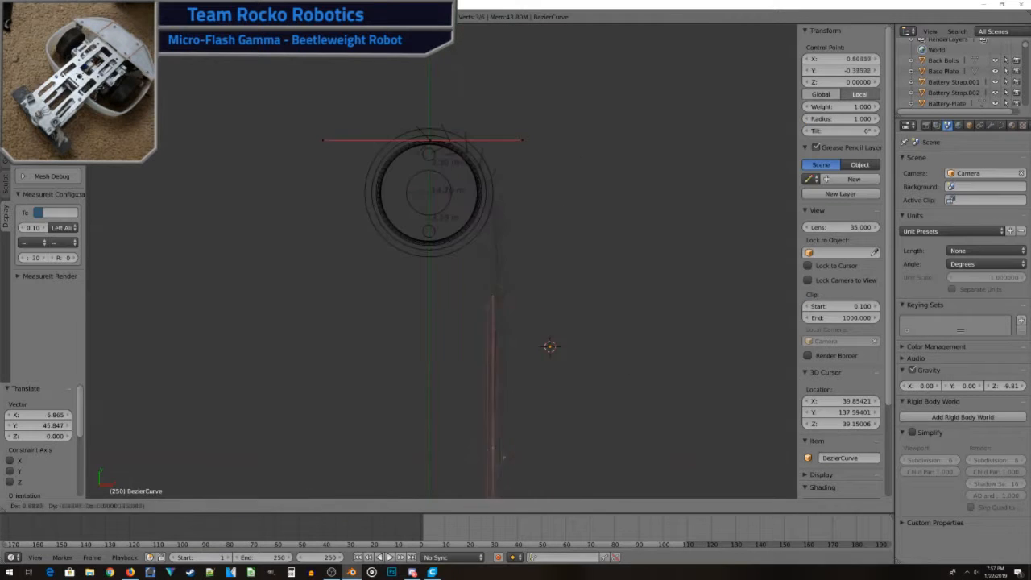
pyautogui.click(504, 458)
# Subdivide the Bezier curve once and move the new control point so the curve follows the upper pulley's outer side.
pyautogui.scroll(5, 504, 458)
pyautogui.scroll(-4, 503, 339)
pyautogui.rightClick(548, 280)
pyautogui.scroll(-3, 532, 322)
pyautogui.rightClick(511, 412)
pyautogui.press('w')
pyautogui.press('g')
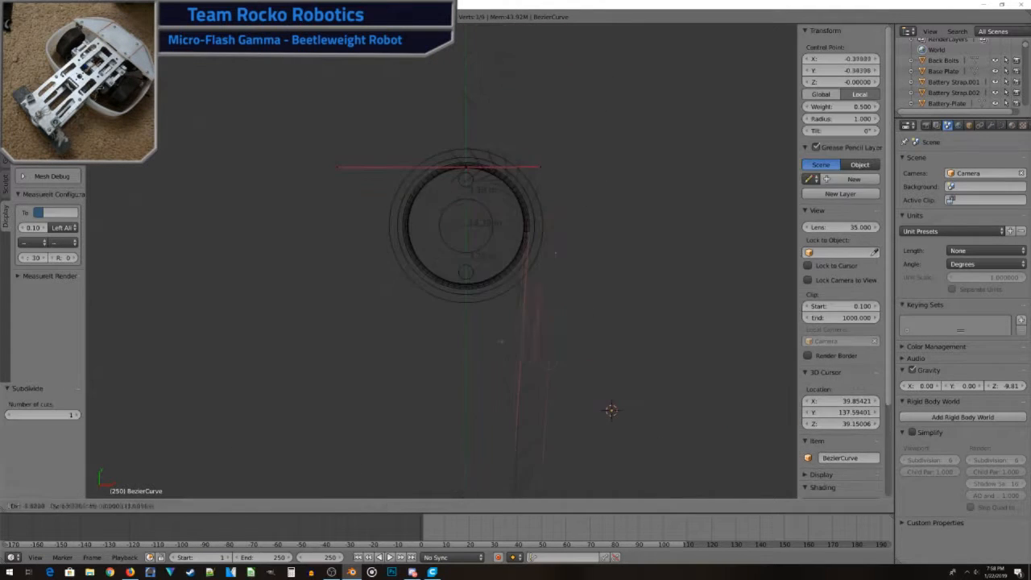
pyautogui.click(500, 342)
pyautogui.scroll(3, 501, 342)
pyautogui.press('Tab')
# Adjust the curve's control points at the lower pulley so the belt path follows its outer side, and leave curve editing.
pyautogui.press('z')
pyautogui.moveTo(483, 290); pyautogui.dragTo(412, 186, button='middle')
pyautogui.press('z')
pyautogui.press('Tab')
pyautogui.scroll(4, 454, 265)
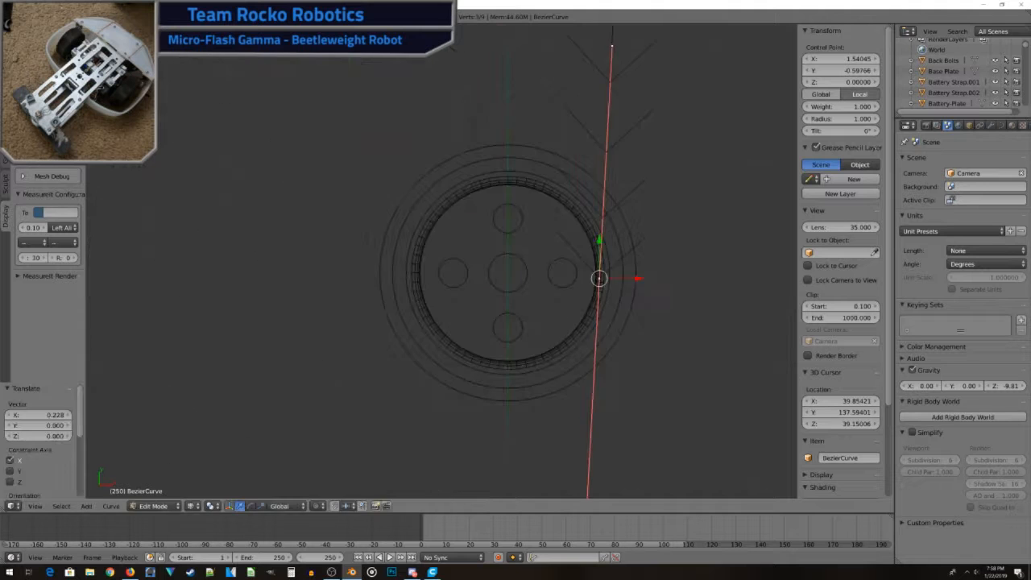
pyautogui.scroll(-3, 599, 279)
pyautogui.scroll(5, 599, 279)
pyautogui.scroll(-3, 600, 366)
pyautogui.press('g')
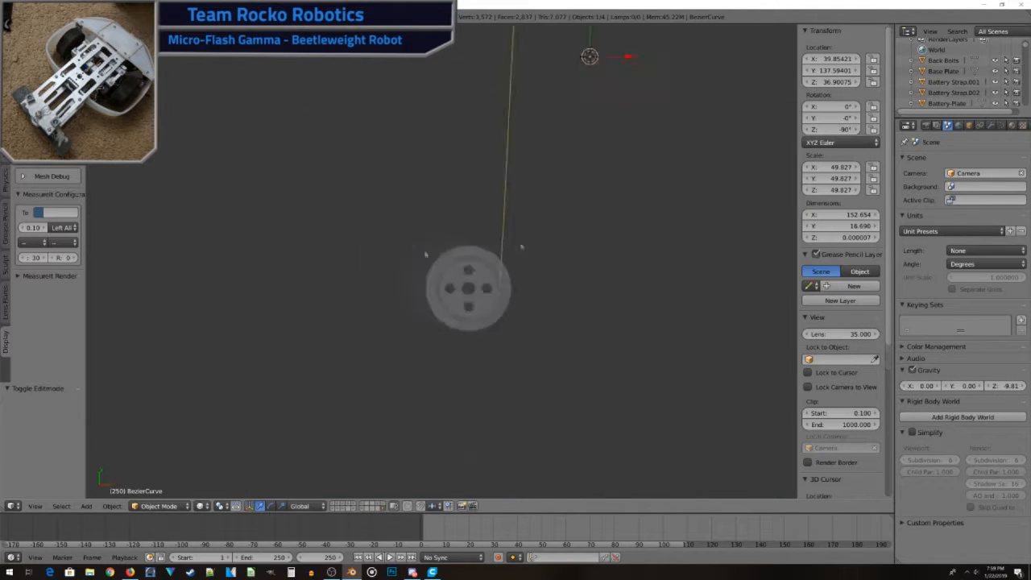
pyautogui.scroll(-2, 691, 420)
pyautogui.press('Tab')
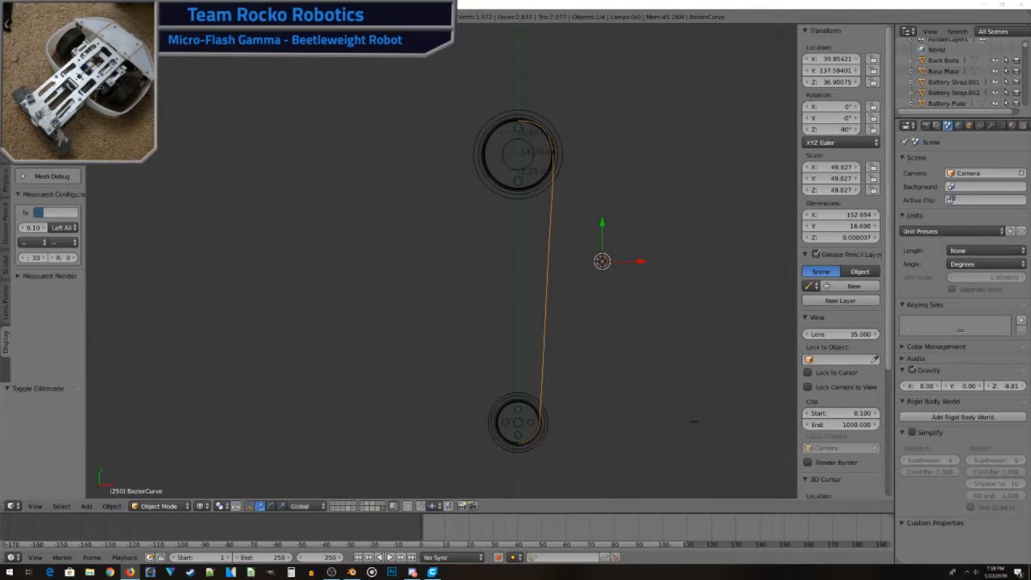